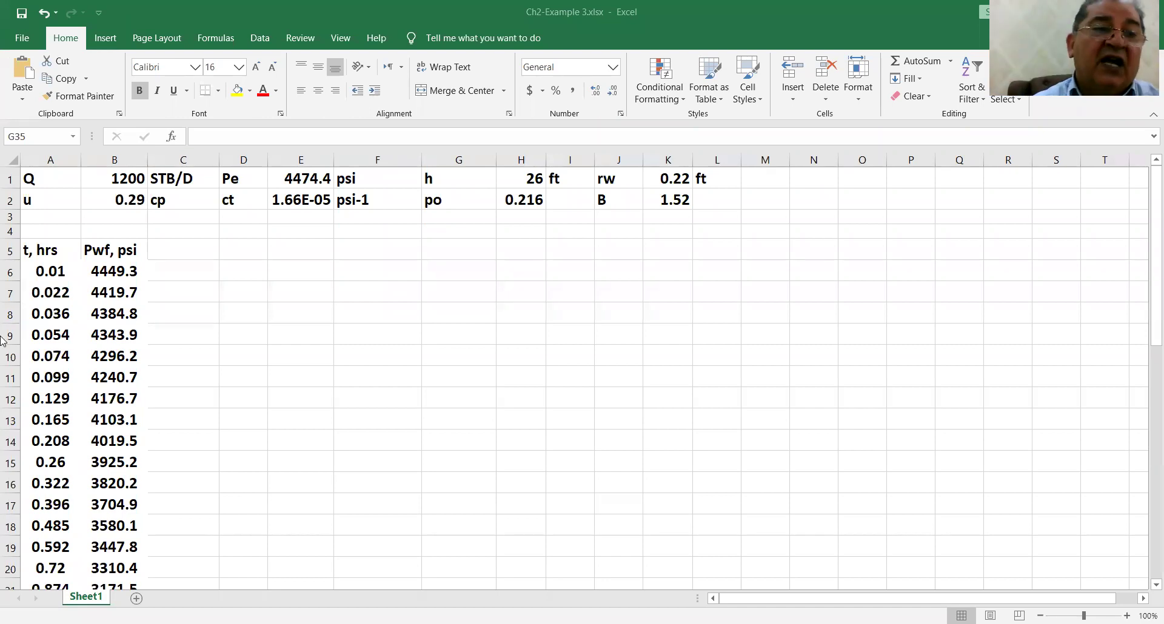
Step: Enter the header "DPwf, psi" in cell C5, beside the Pwf column
click(176, 250)
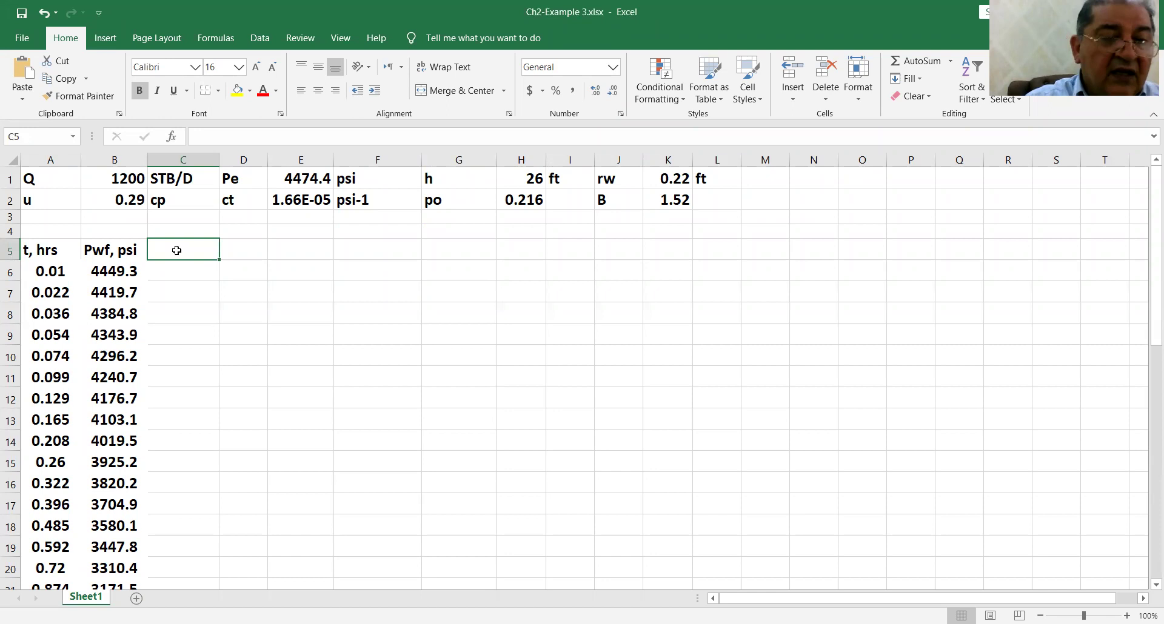
text(DPw)
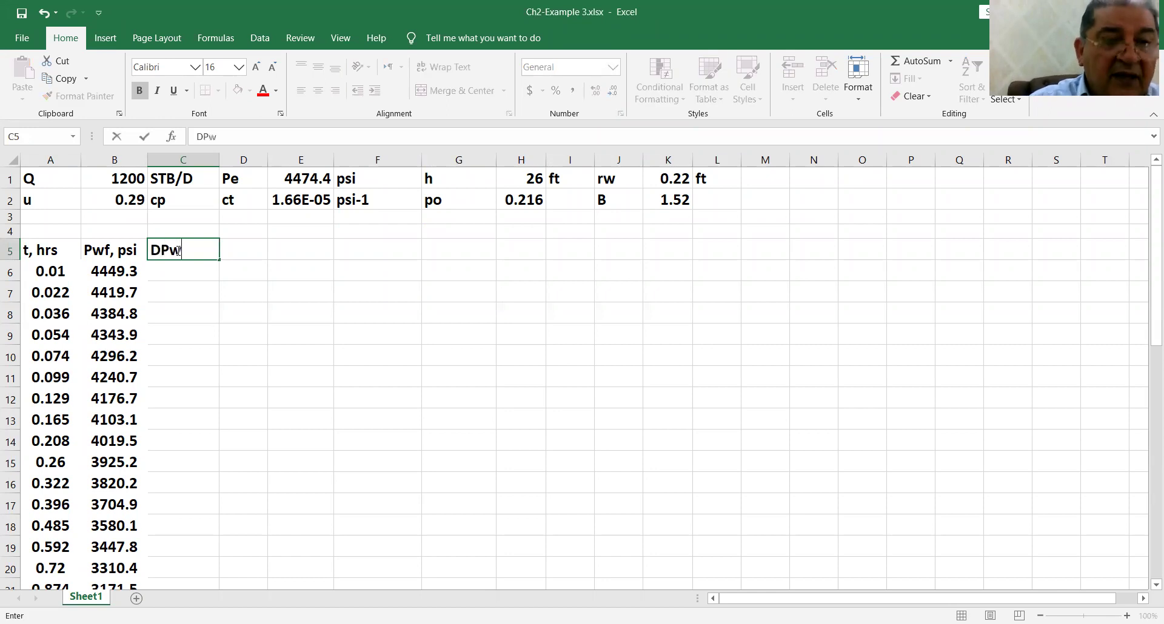
text(f, )
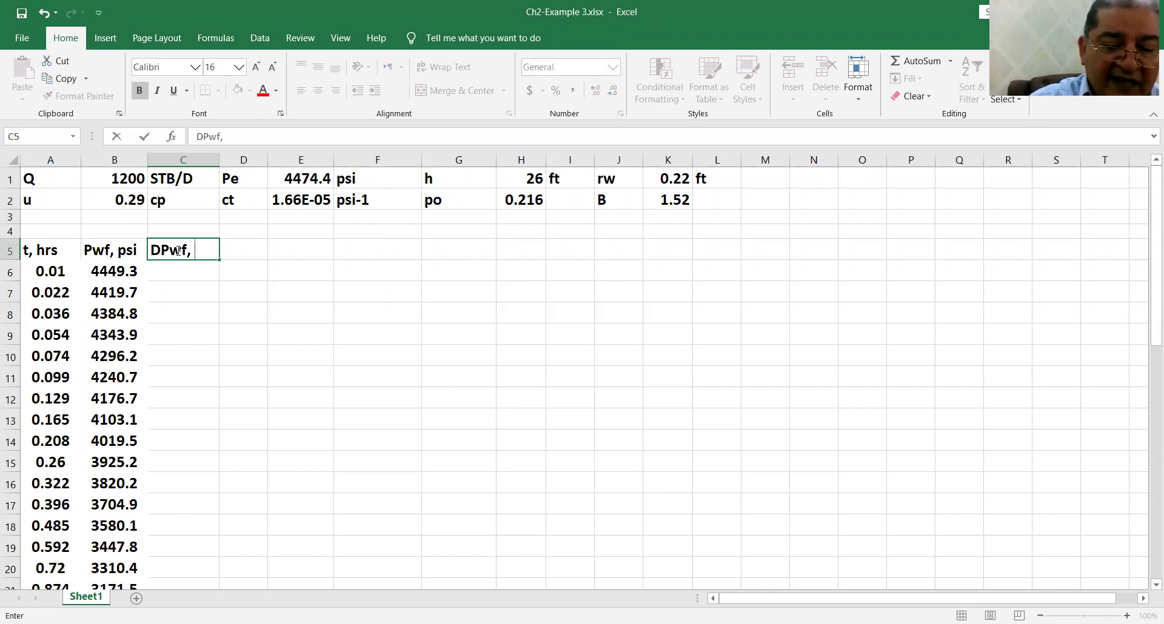
text(psi)
key(Return)
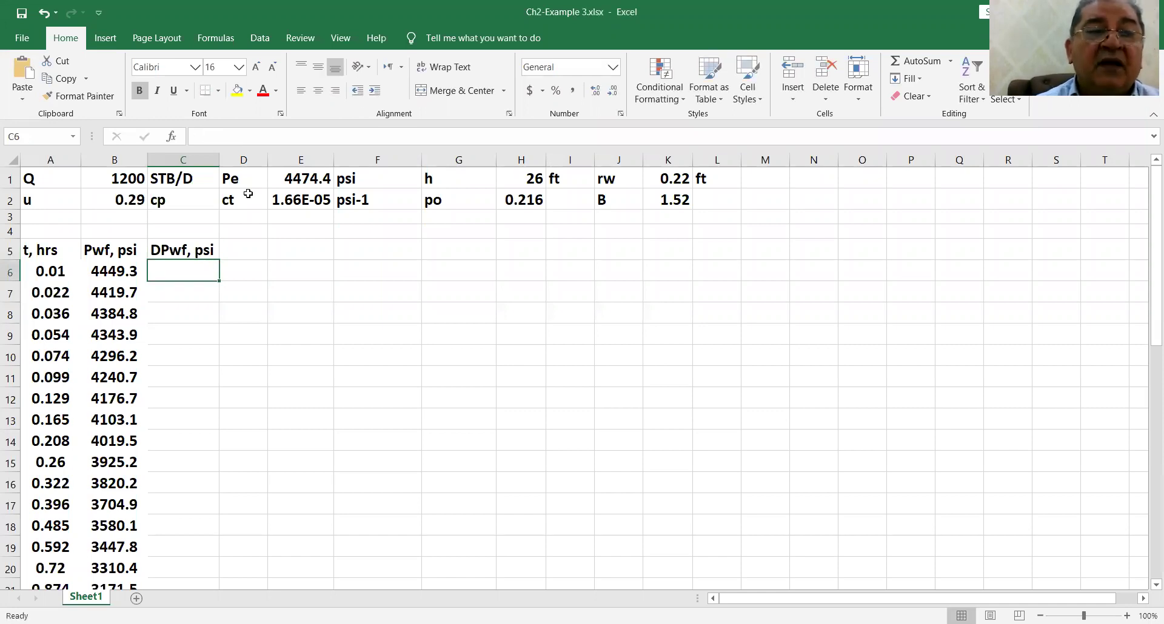
Step: Enter the formula =E1-B6 in C6 to calculate the first pressure drop from Pe and Pwf
text(=)
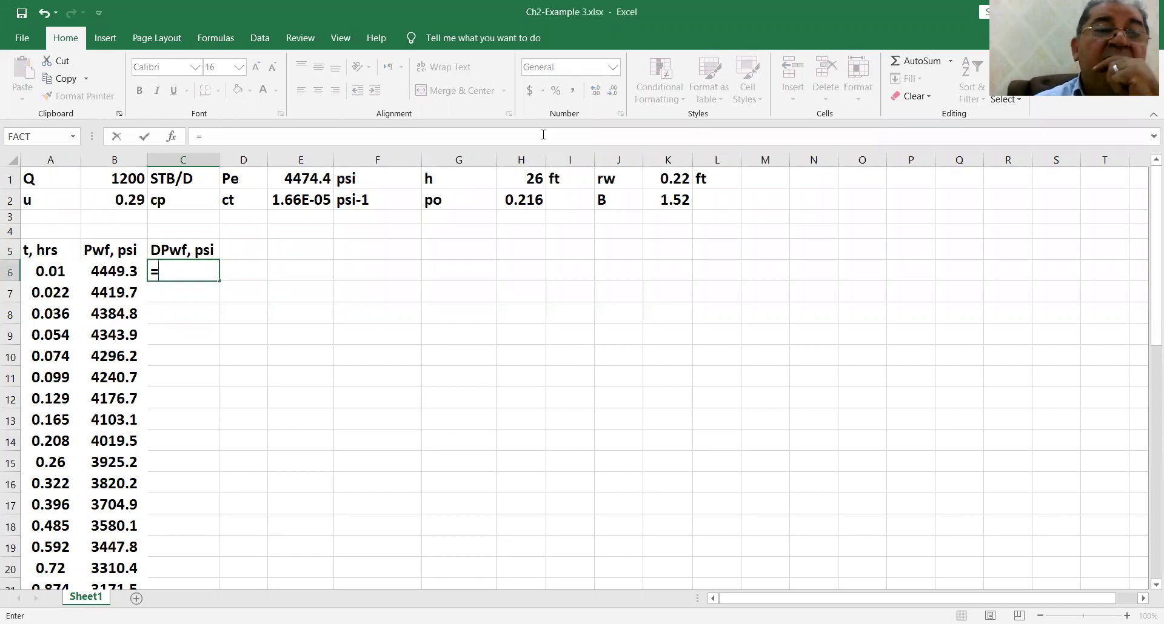
click(289, 177)
text(-)
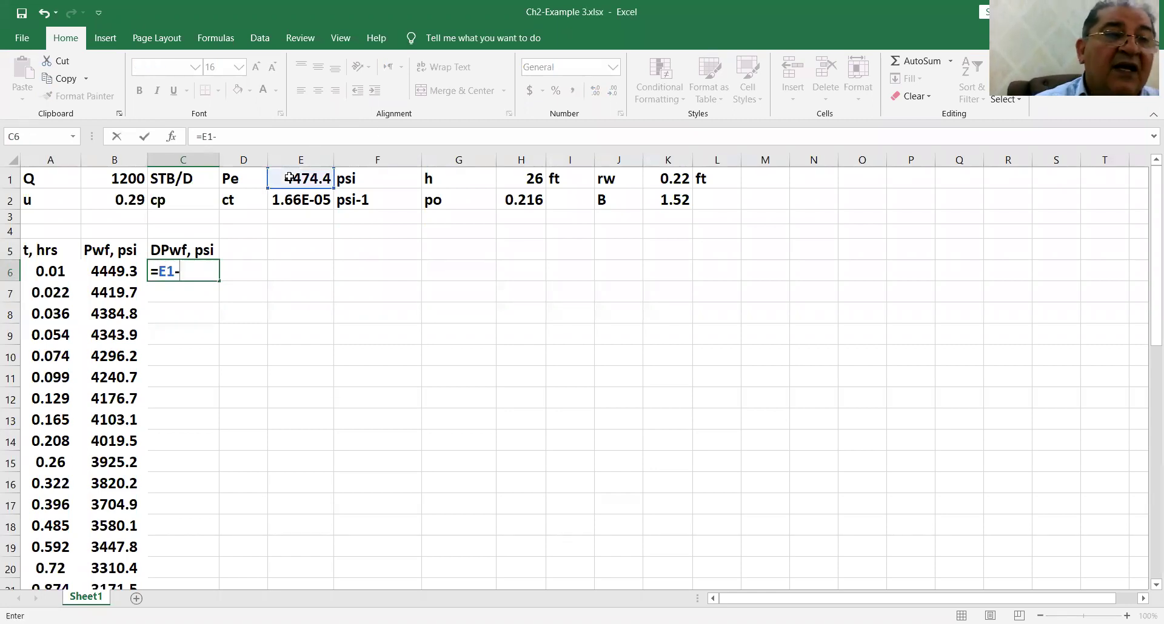
click(91, 274)
key(Return)
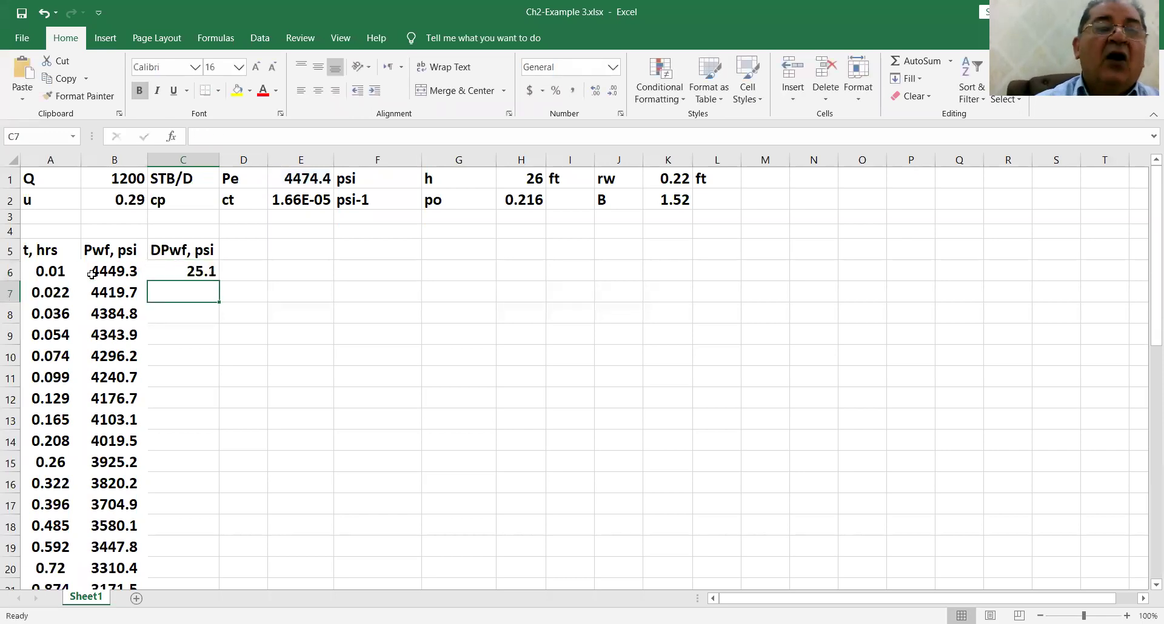
Step: Make the E1 reference in C6 absolute ($E$1) and fill the formula down to C43
click(168, 269)
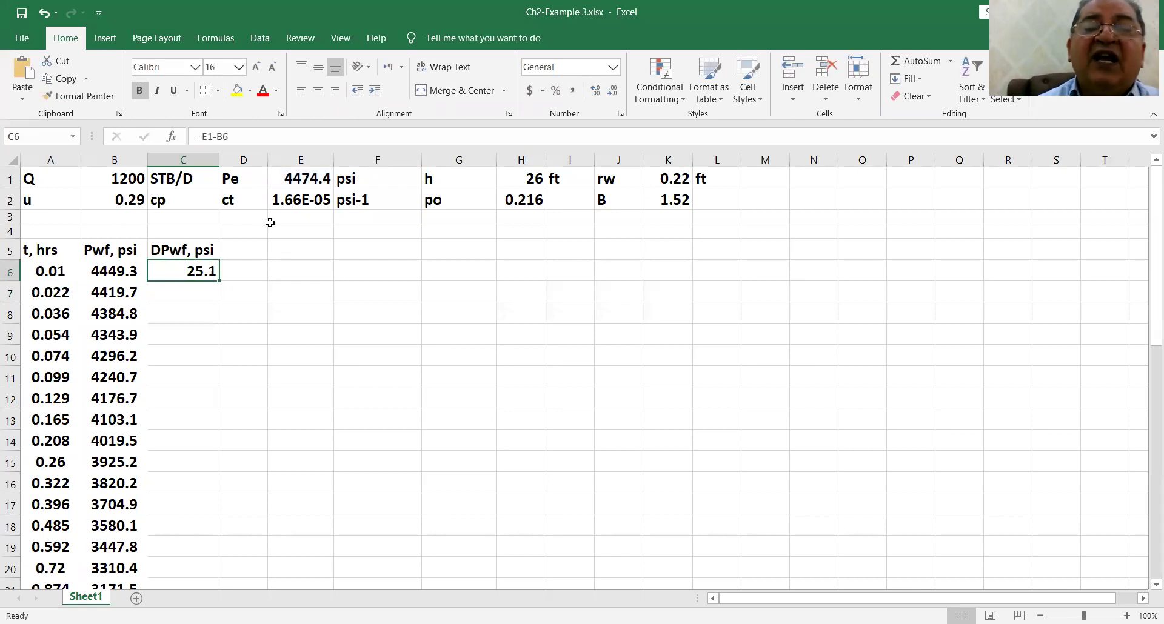
click(212, 137)
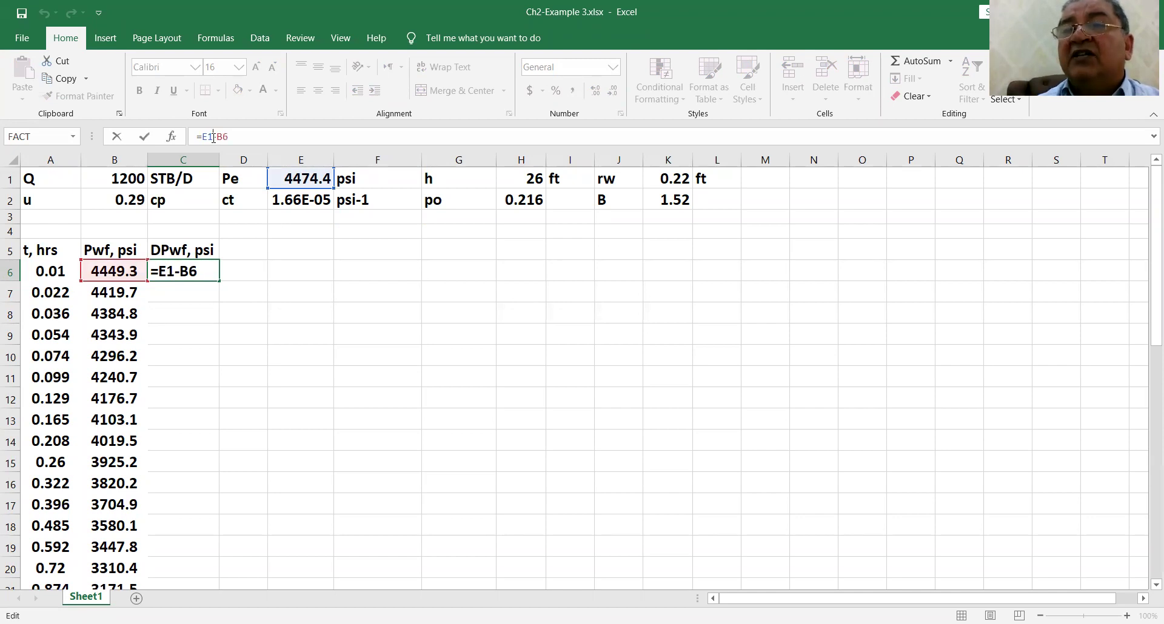
key(F4)
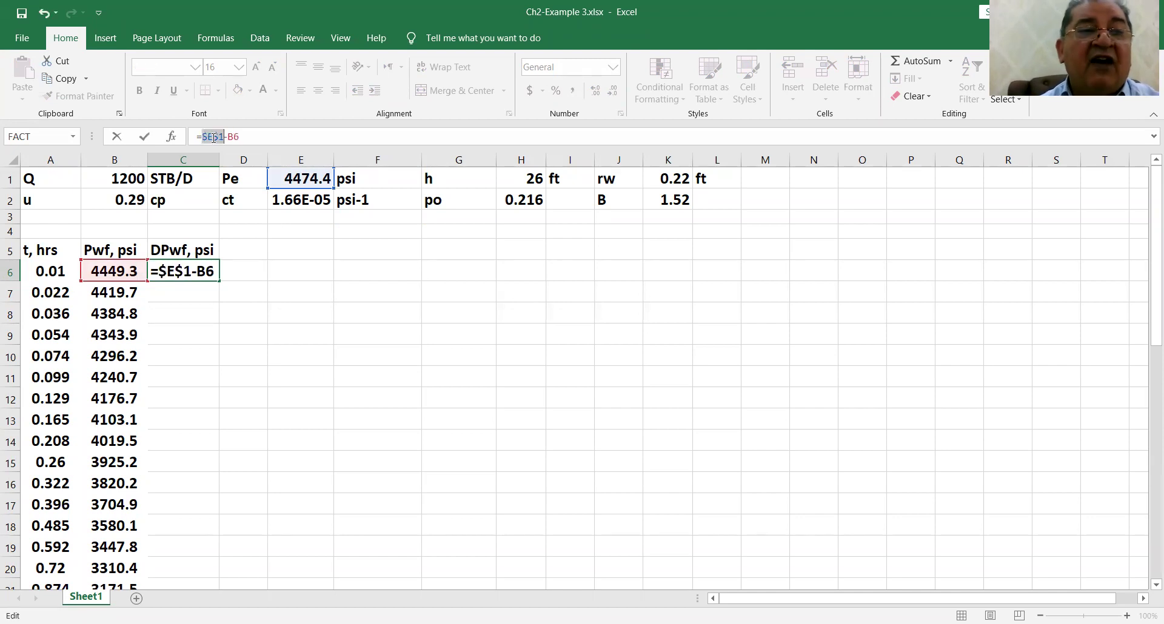
key(Return)
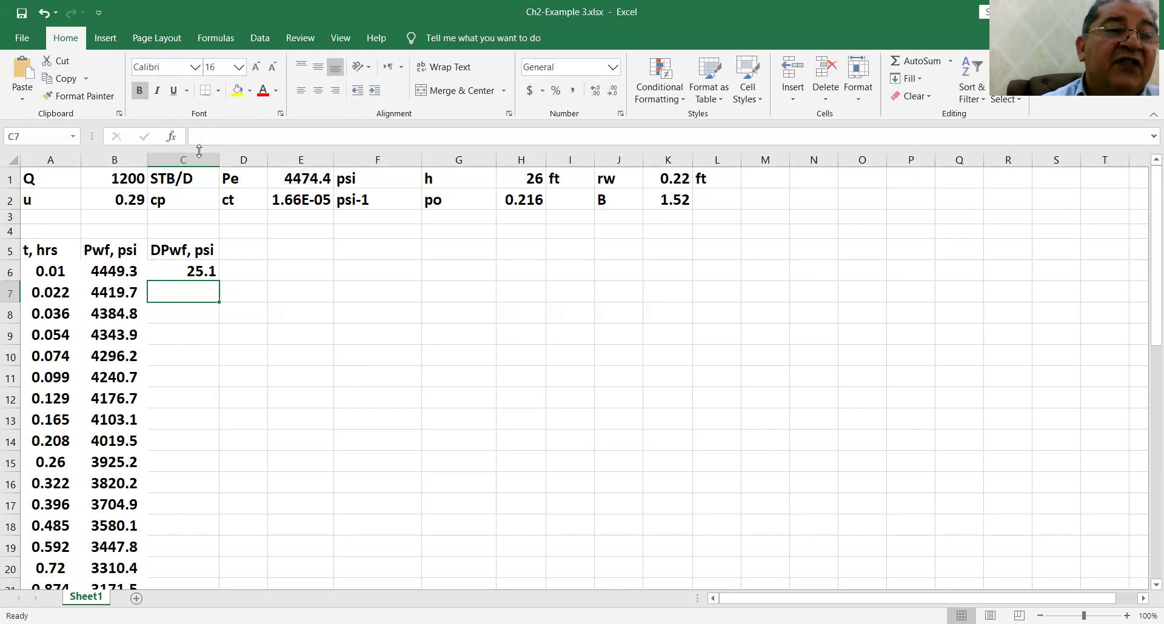
click(204, 274)
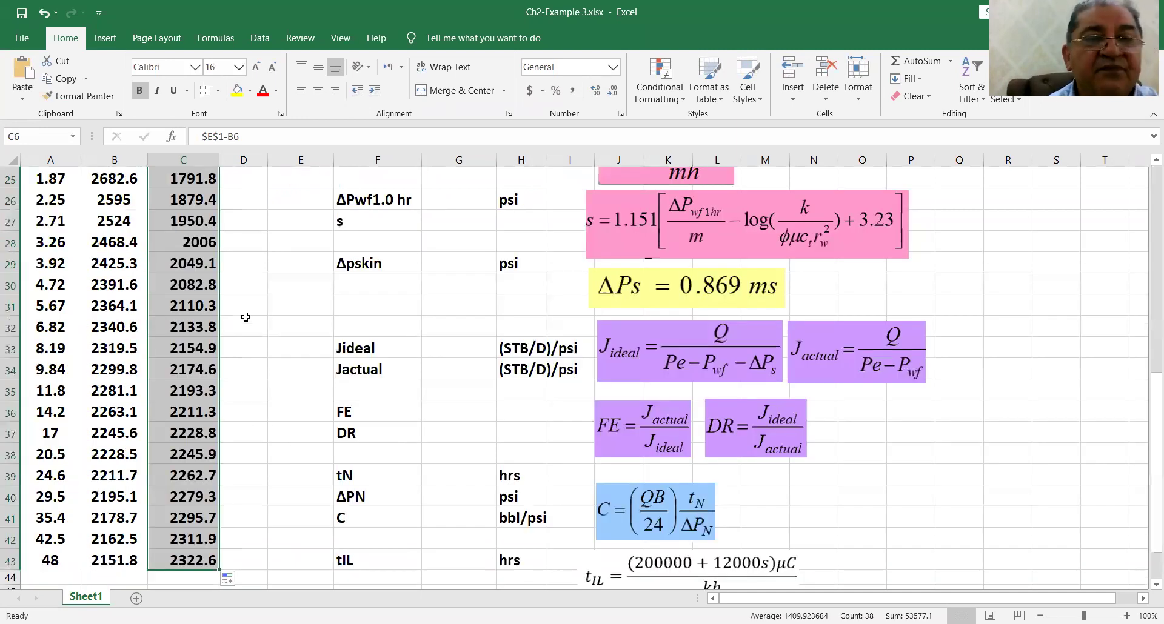
scroll(246, 318, up, 8)
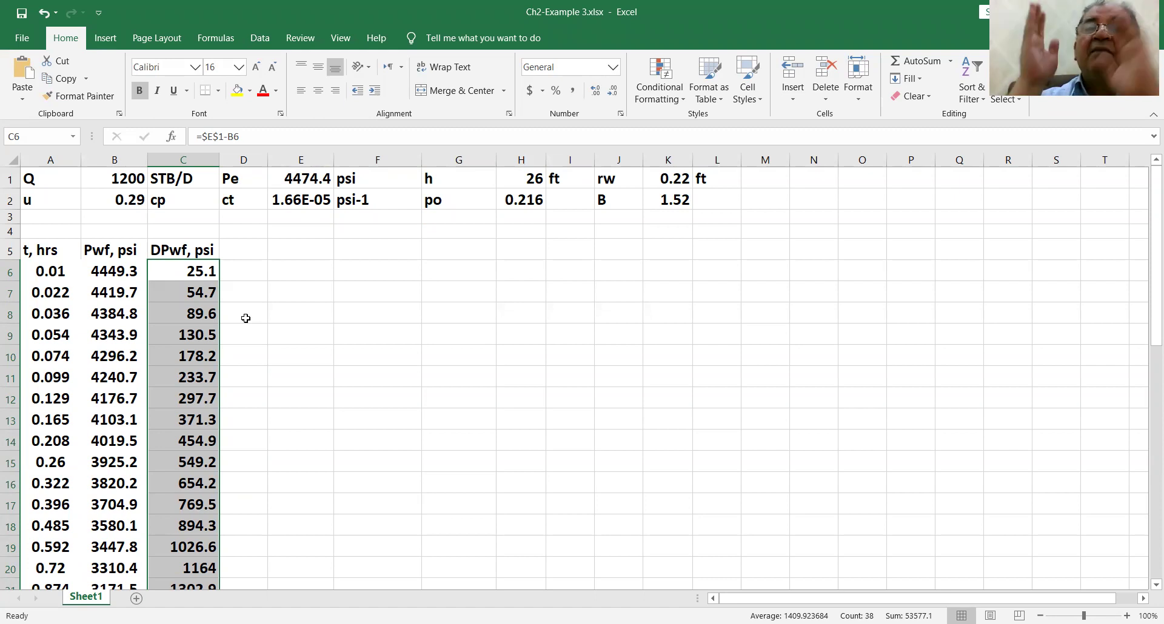
Step: Insert a markers-only scatter chart from the DPwf values in C6:C43
click(104, 40)
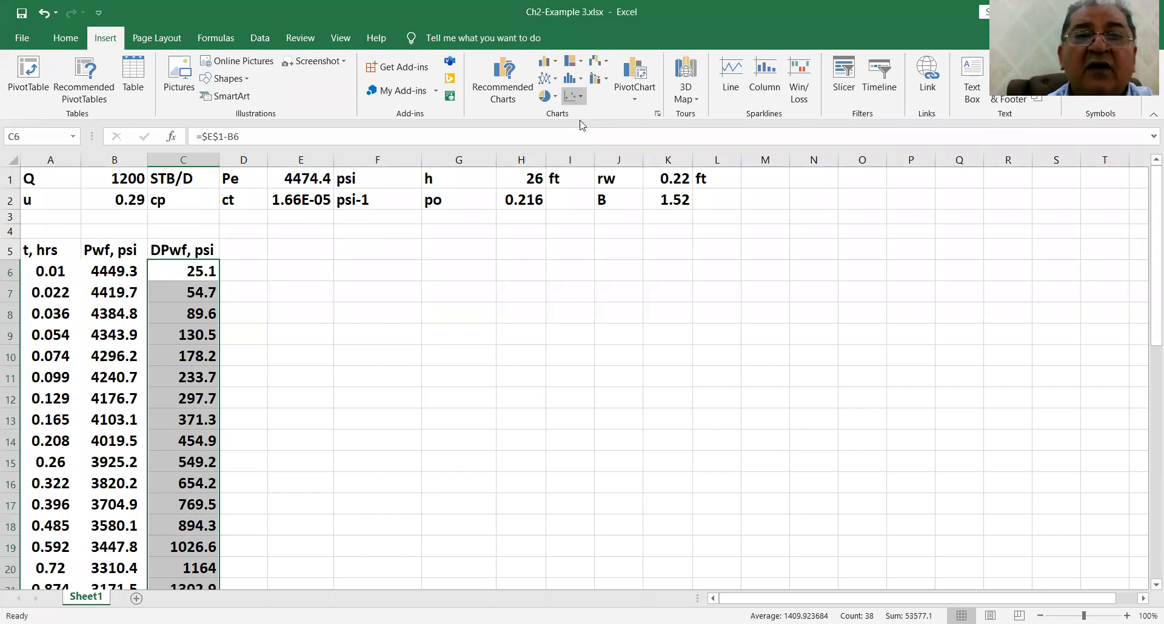
click(573, 96)
click(582, 156)
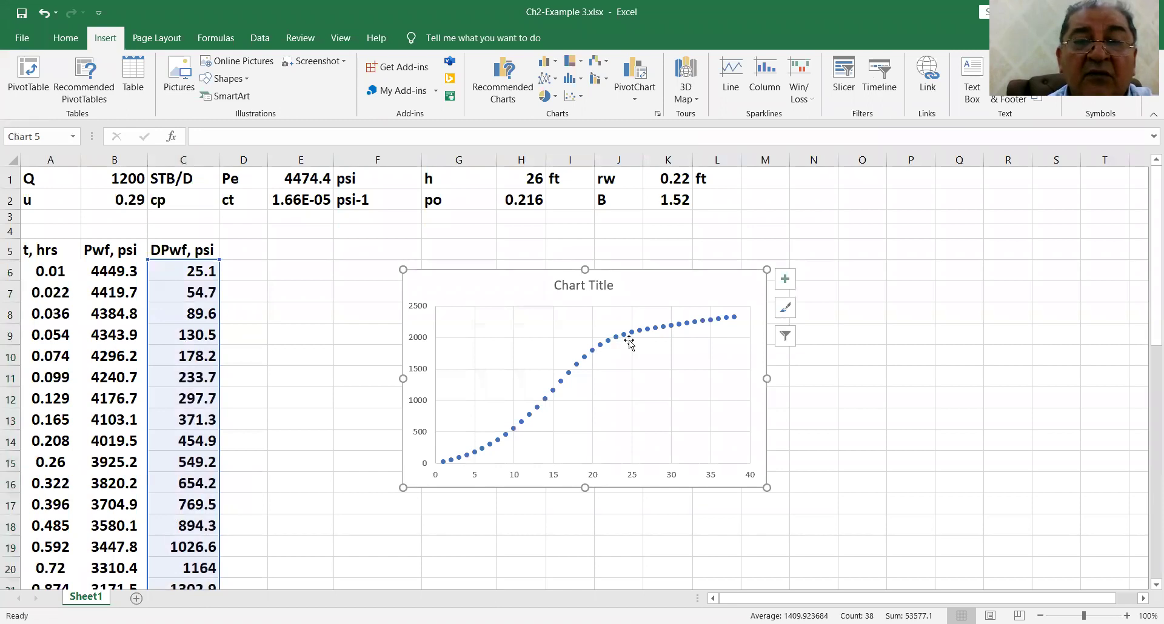
Step: Enlarge the scatter chart to span about columns E to P and rows 5 to 21
drag(768, 268, 820, 244)
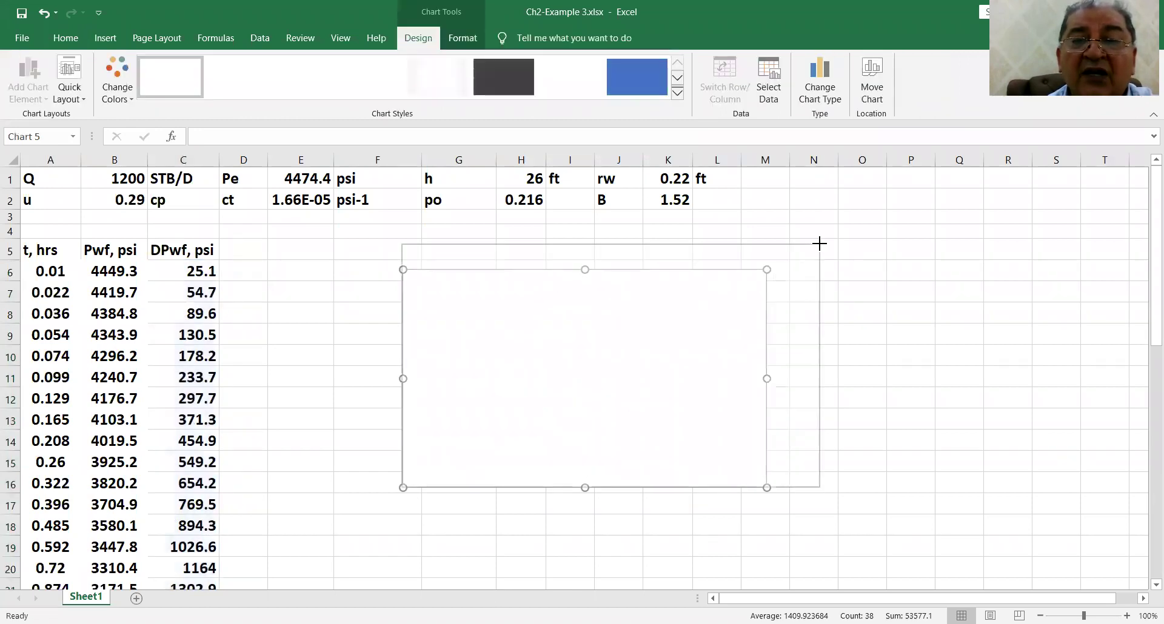
drag(820, 485, 898, 568)
scroll(406, 343, down, 1)
drag(403, 350, 312, 350)
drag(899, 512, 918, 532)
scroll(751, 390, up, 1)
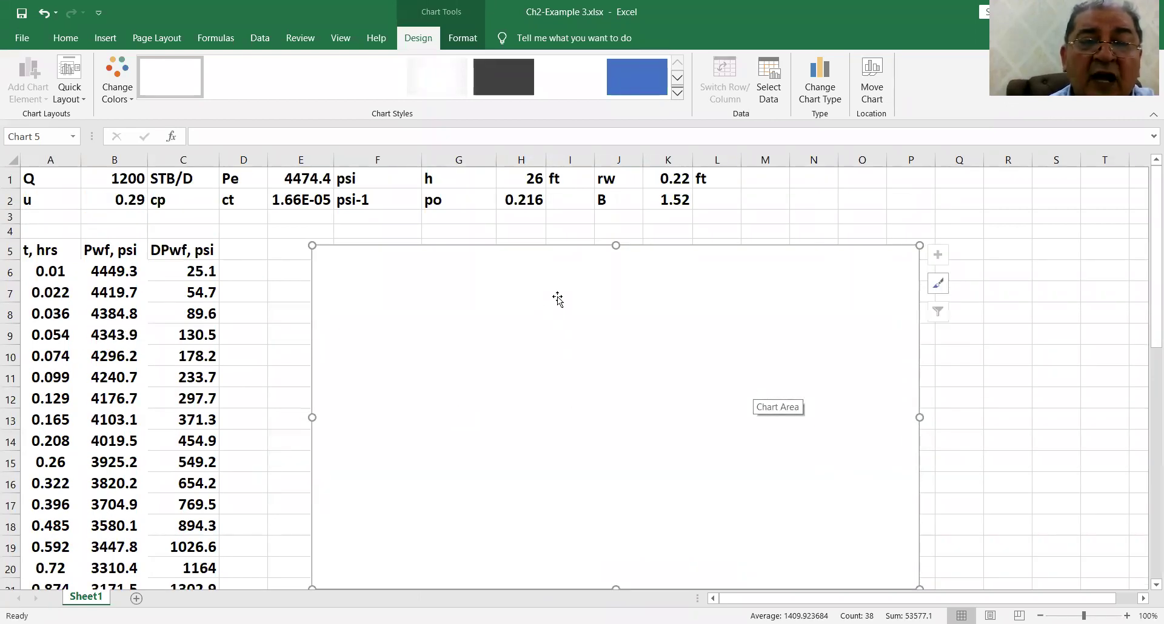
Step: Add a data series to the chart, using the time values A6:A43 as its X values
right_click(619, 447)
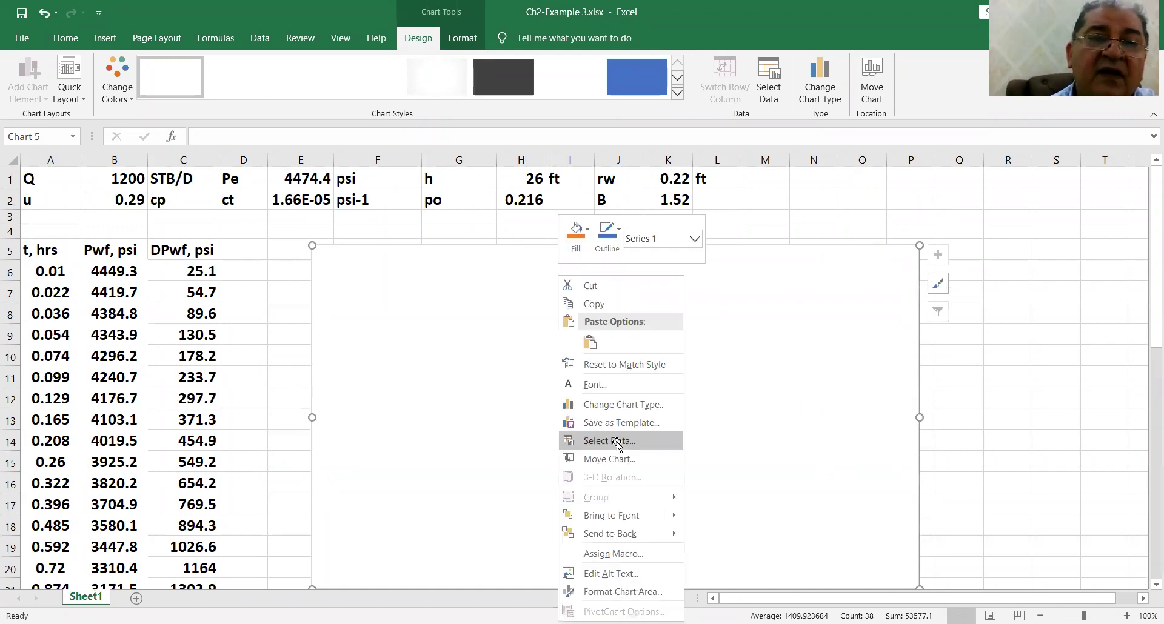
click(618, 443)
click(314, 283)
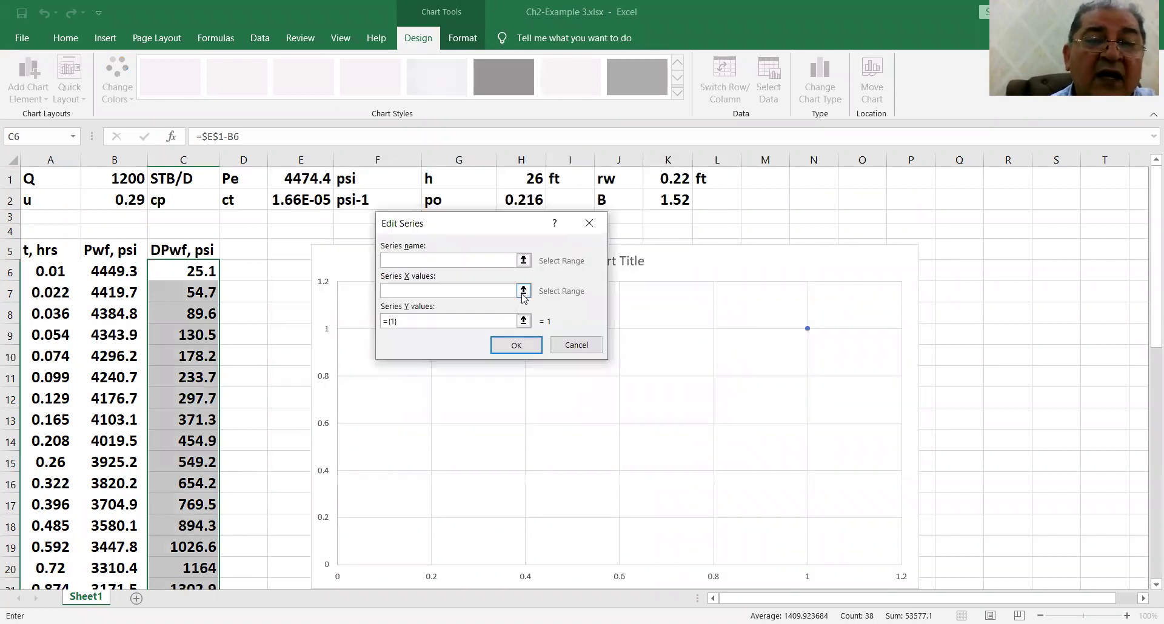
click(517, 291)
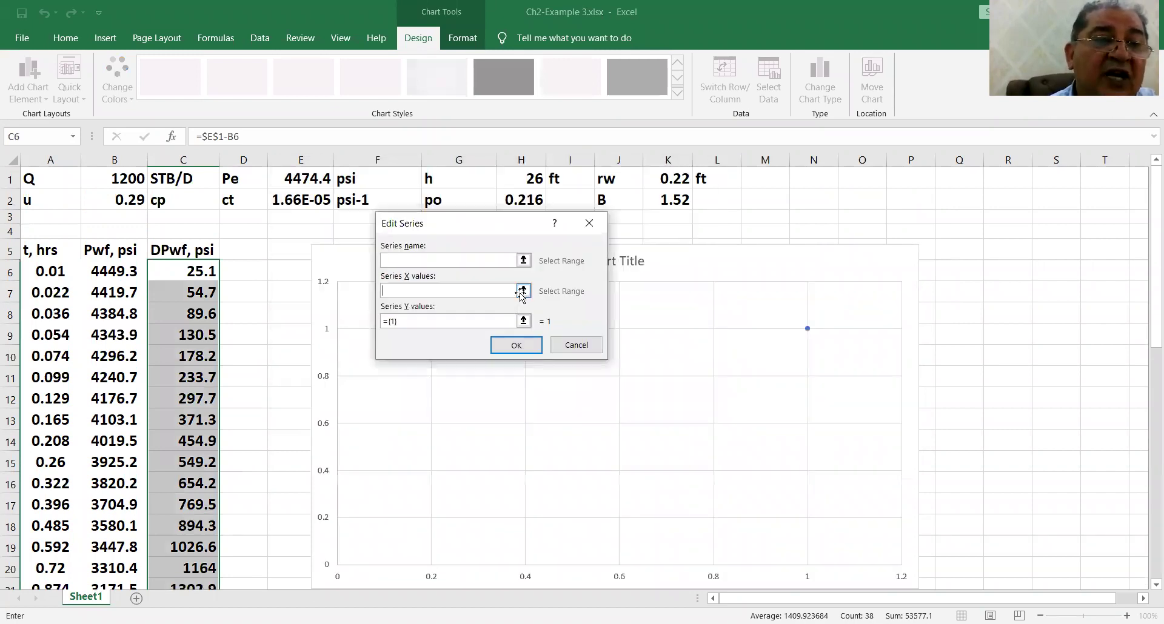
click(52, 281)
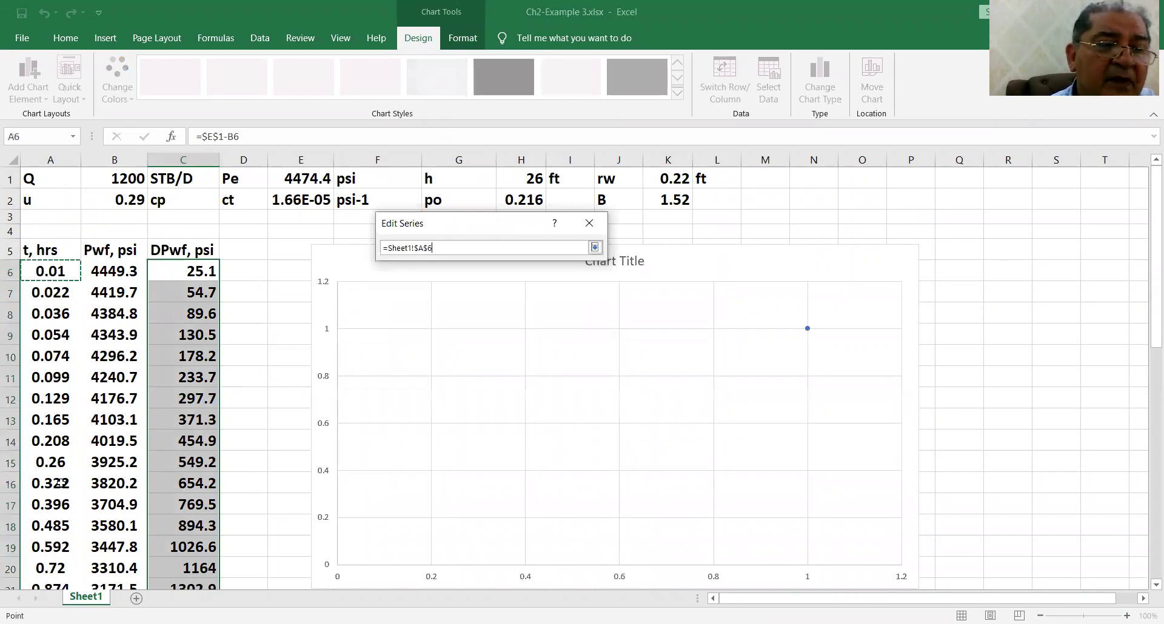
drag(51, 281, 51, 542)
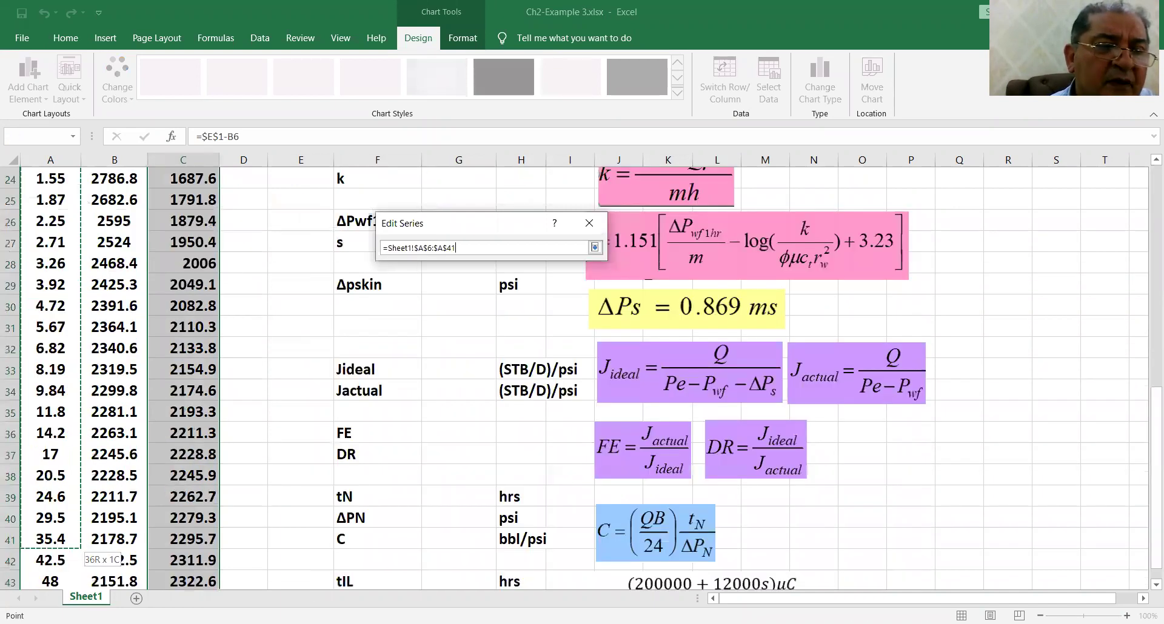
click(595, 249)
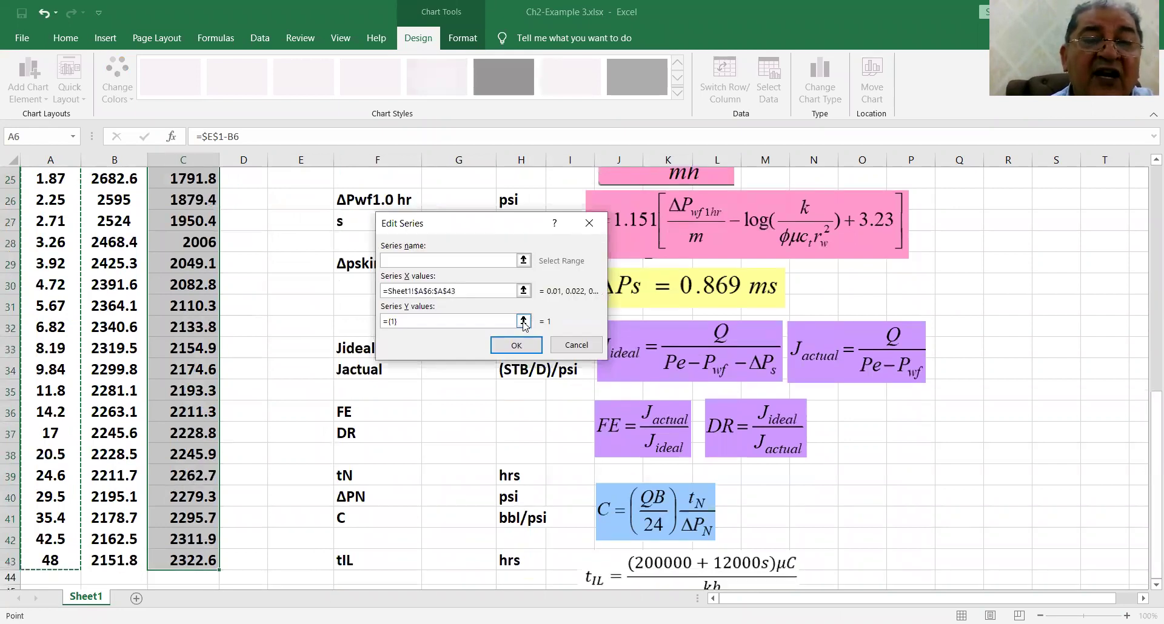
Step: Set the series Y values to the DPwf range C6:C43 and apply the chart's data selection
click(524, 322)
scroll(212, 267, up, 3)
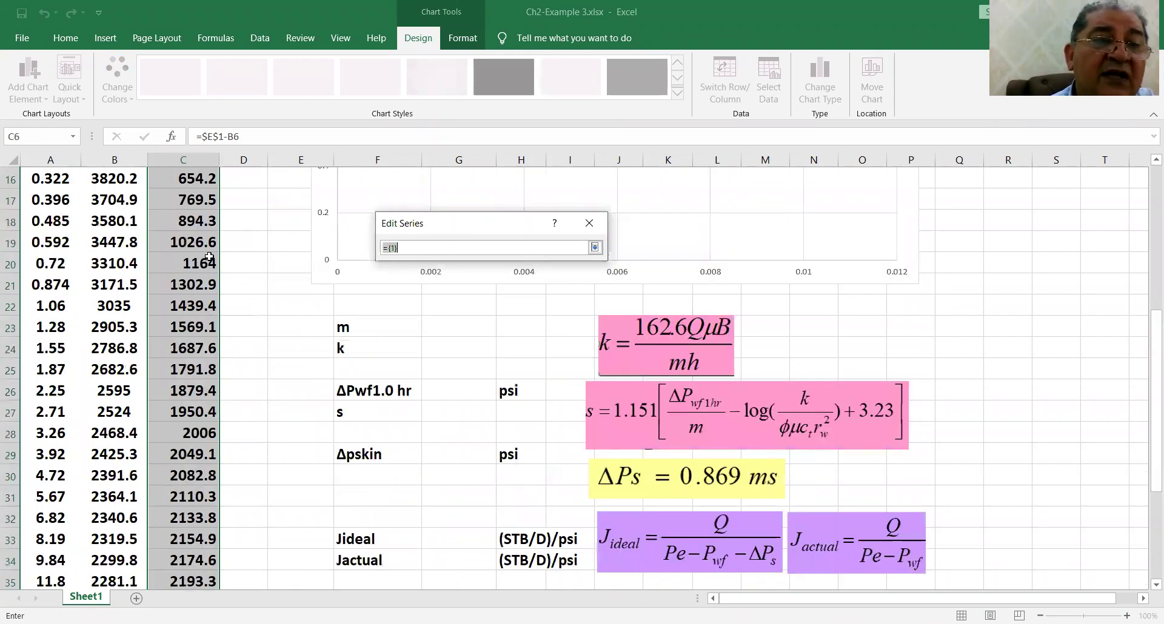
key(shift+Down)
key(shift+Down)
key(shift+Down)
key(shift+Down)
key(shift+Down)
key(shift+Down)
key(shift+Down)
key(shift+Down)
key(shift+Down)
key(shift+Down)
key(shift+Down)
key(shift+Down)
key(shift+Down)
key(shift+Down)
key(shift+Down)
key(shift+Down)
key(shift+Down)
key(shift+Down)
key(shift+Down)
key(shift+Down)
key(shift+Down)
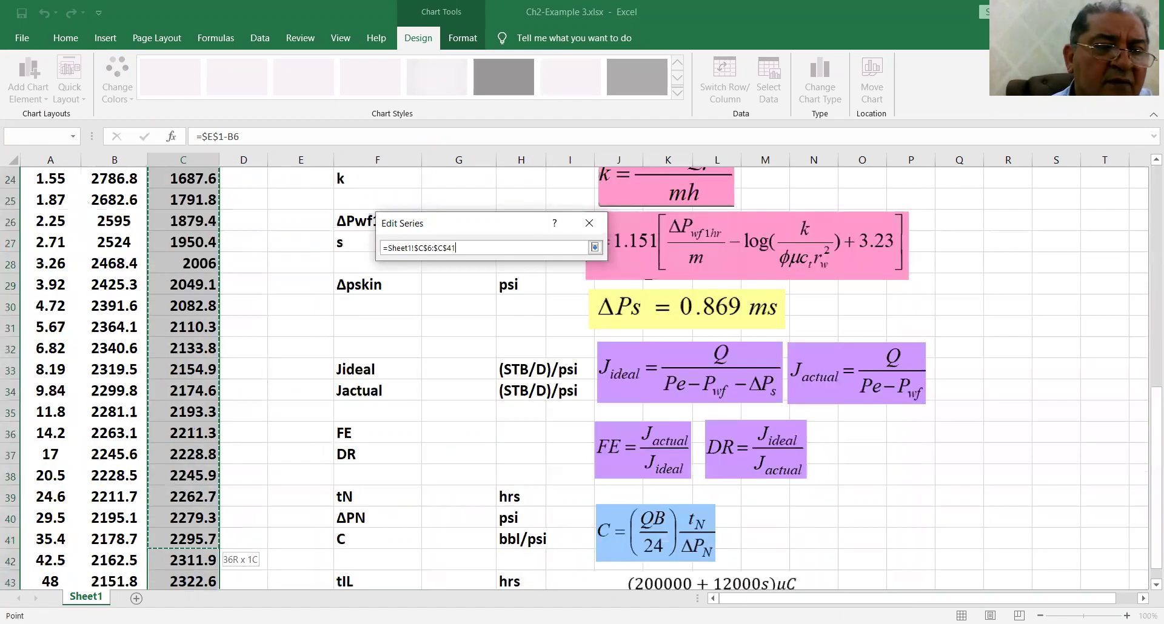
key(shift+Down)
key(shift+Down)
click(595, 248)
click(597, 341)
click(615, 395)
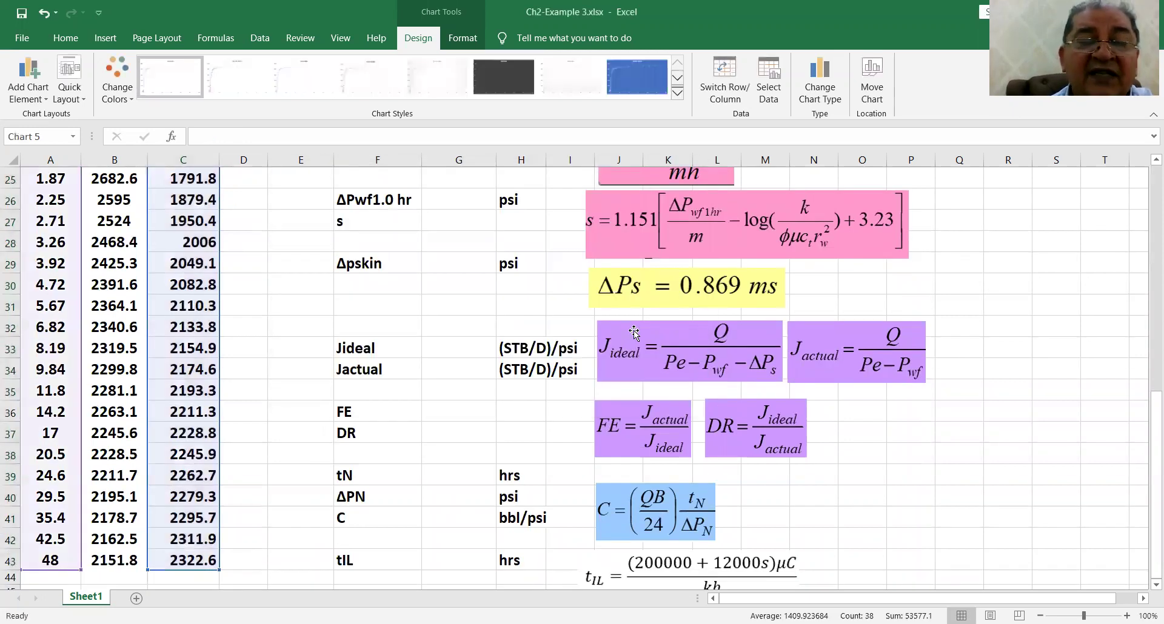
Step: Delete the title of the scatter chart
scroll(634, 333, up, 8)
click(614, 265)
right_click(630, 270)
click(636, 274)
Step: Format the chart's horizontal axis labels as 14-point bold
scroll(625, 284, down, 1)
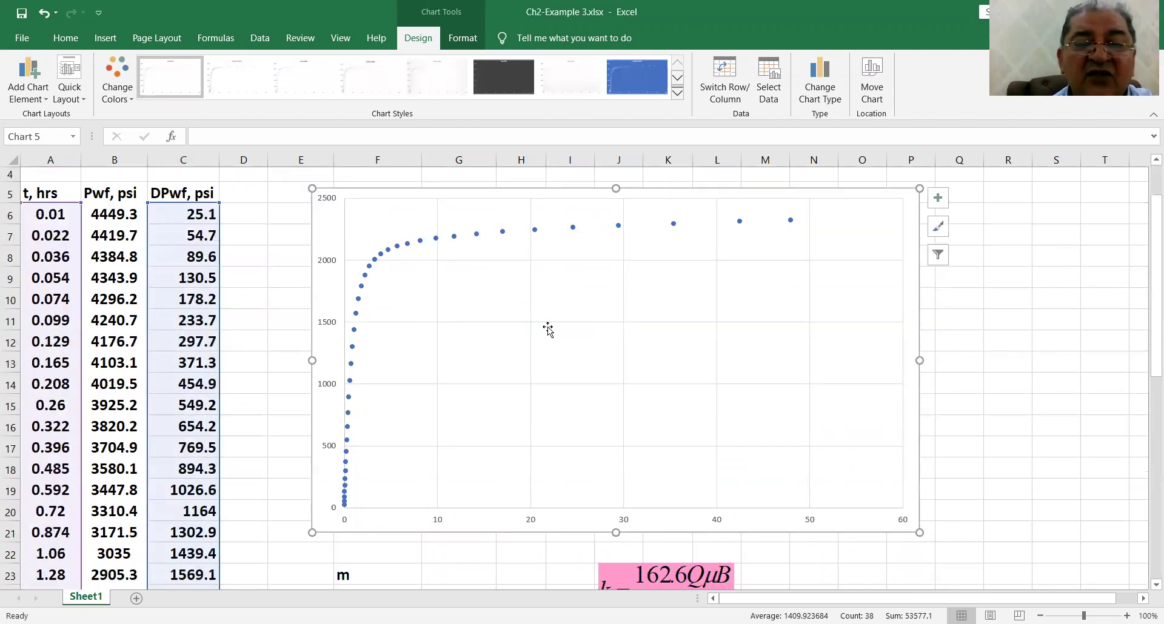
click(535, 525)
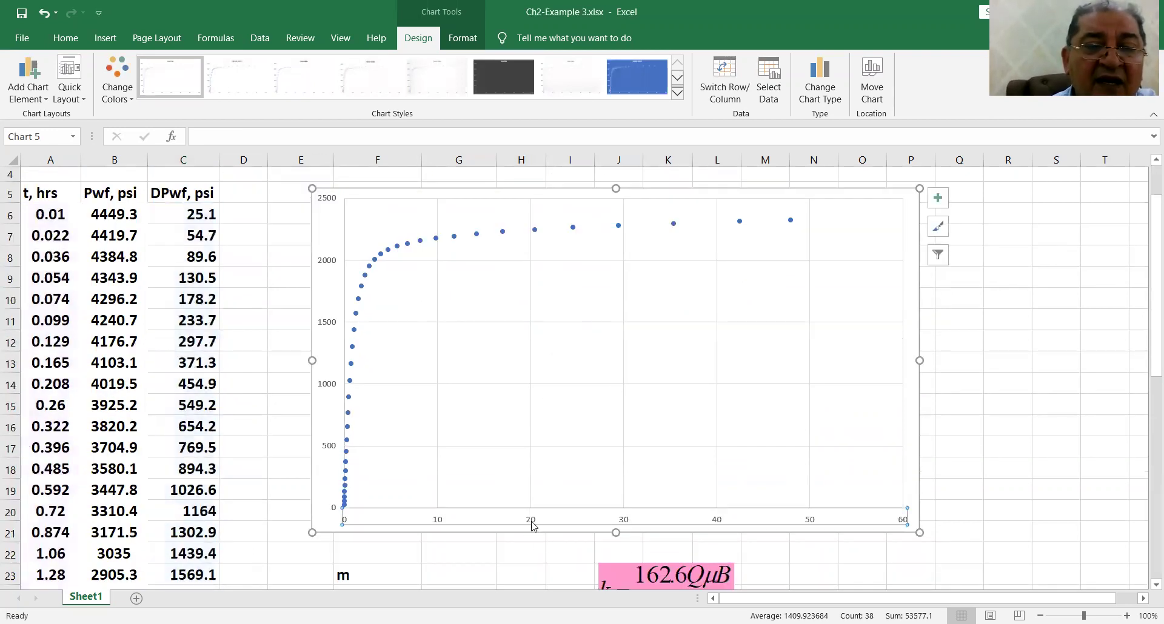
click(68, 42)
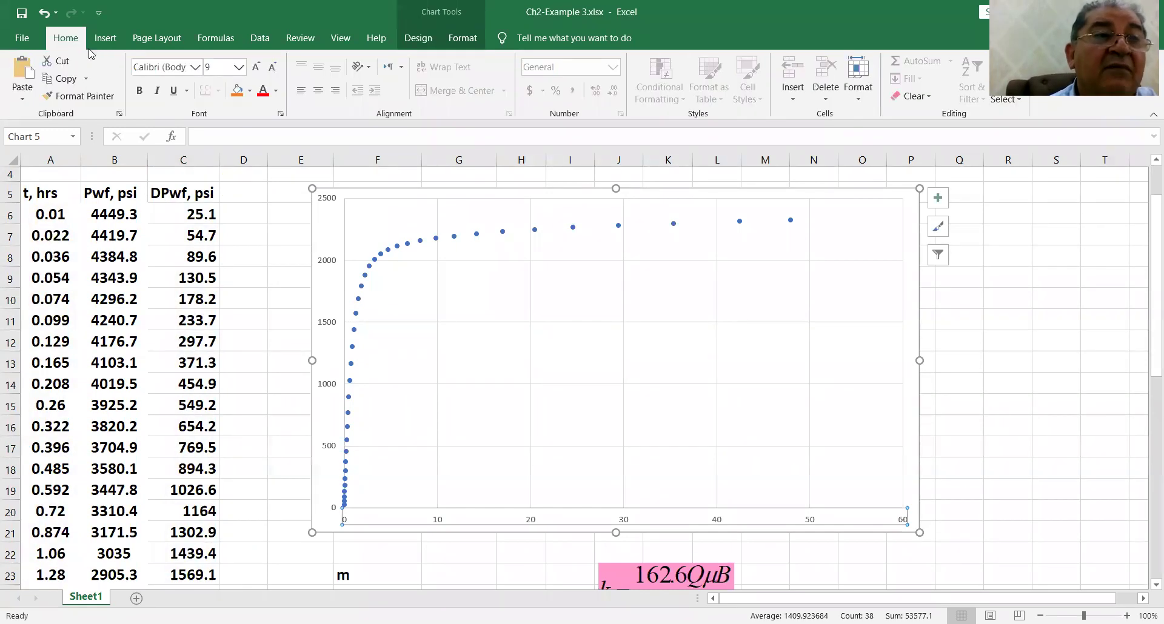
click(258, 66)
click(258, 66)
click(259, 66)
click(258, 66)
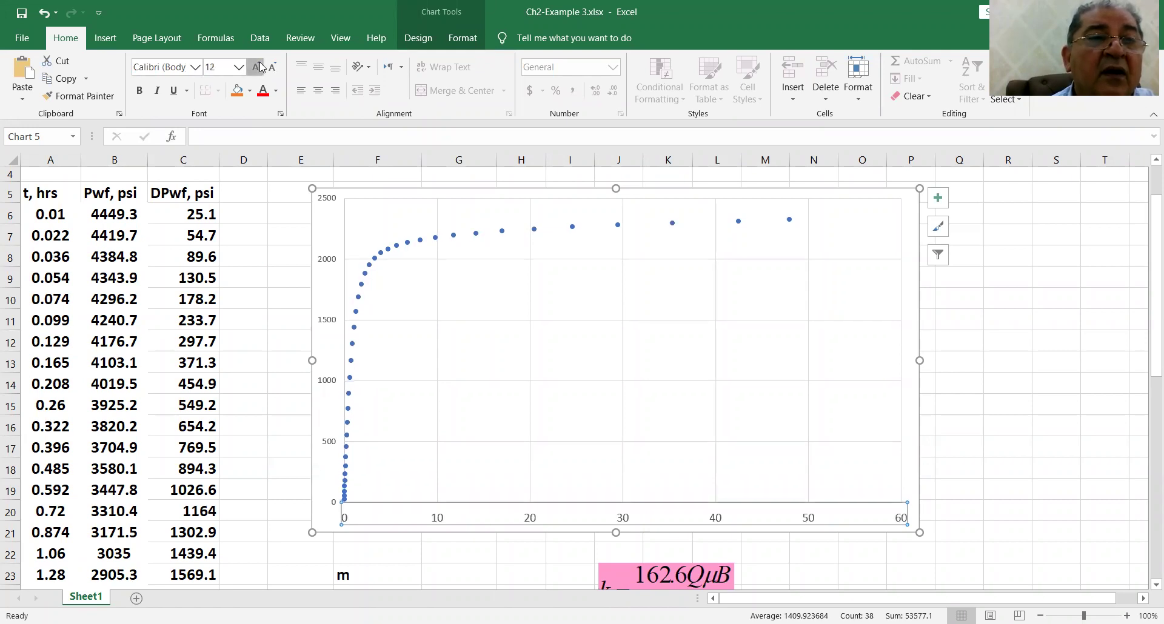
click(140, 91)
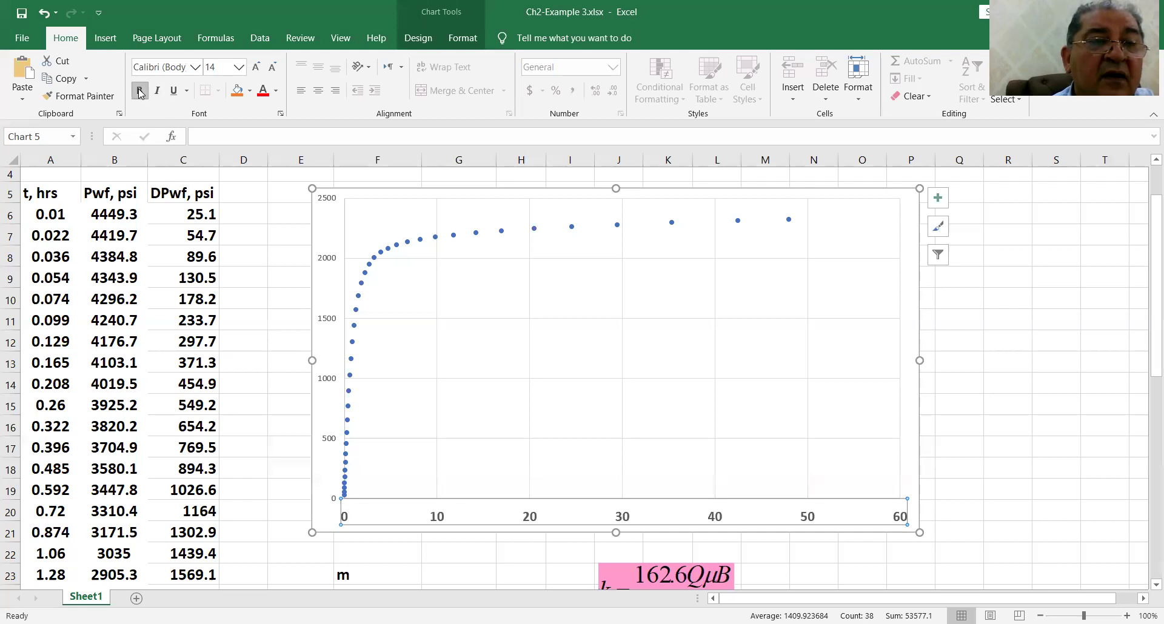
Step: Format the chart's vertical axis labels as 14-point bold
click(330, 319)
click(259, 66)
click(258, 66)
click(258, 66)
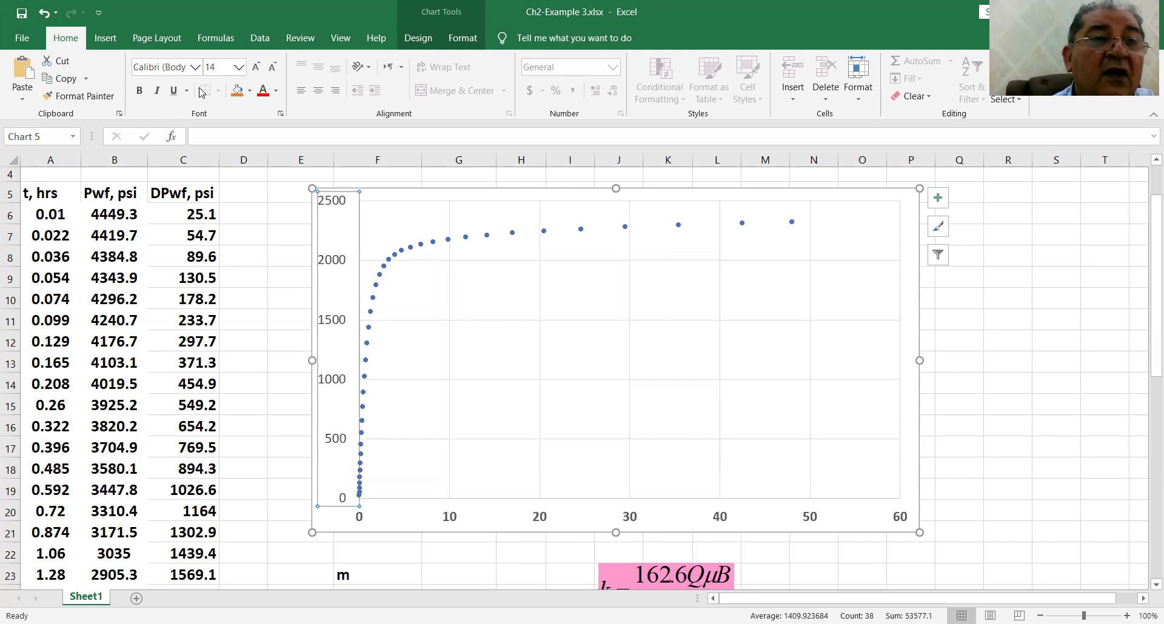
click(147, 91)
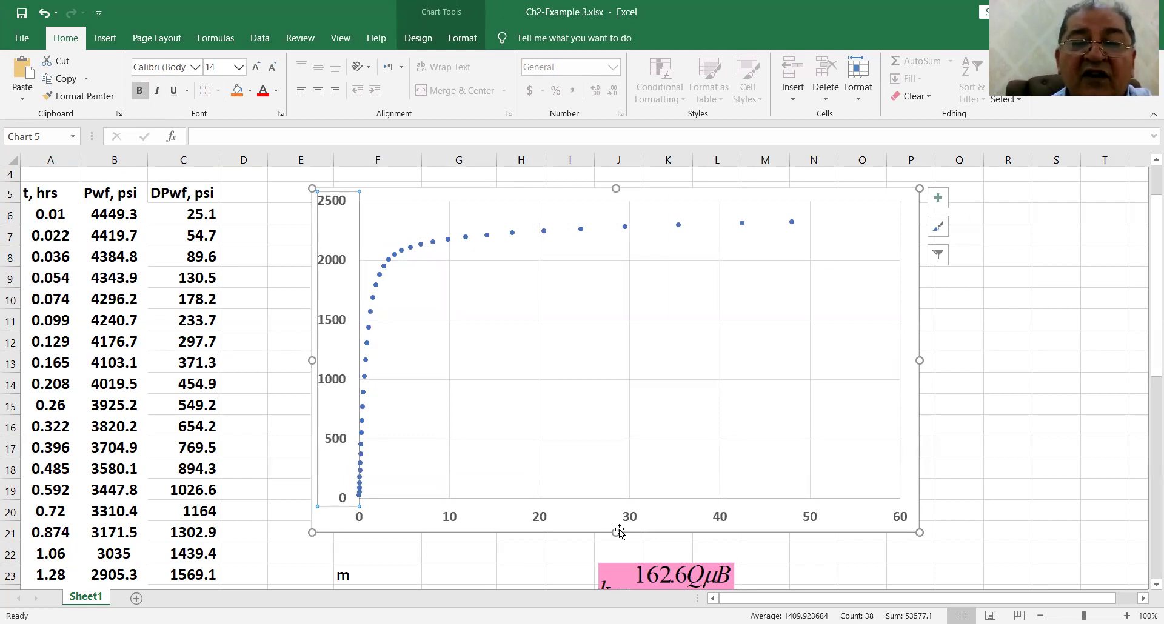
Step: Add axis titles to both axes of the scatter chart
click(938, 200)
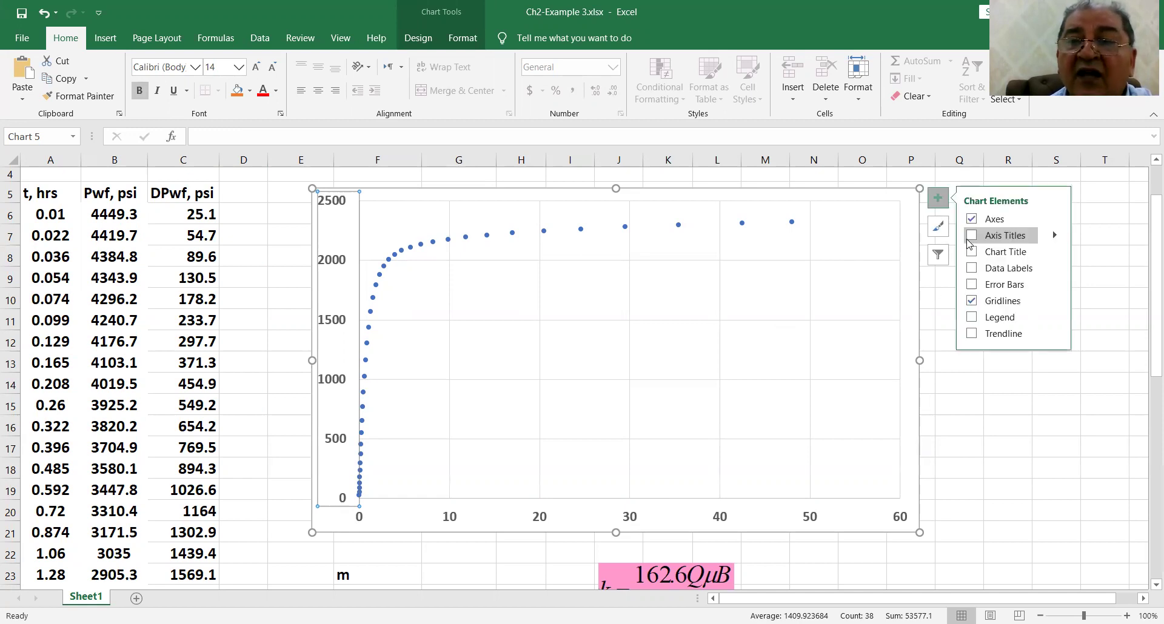
click(973, 236)
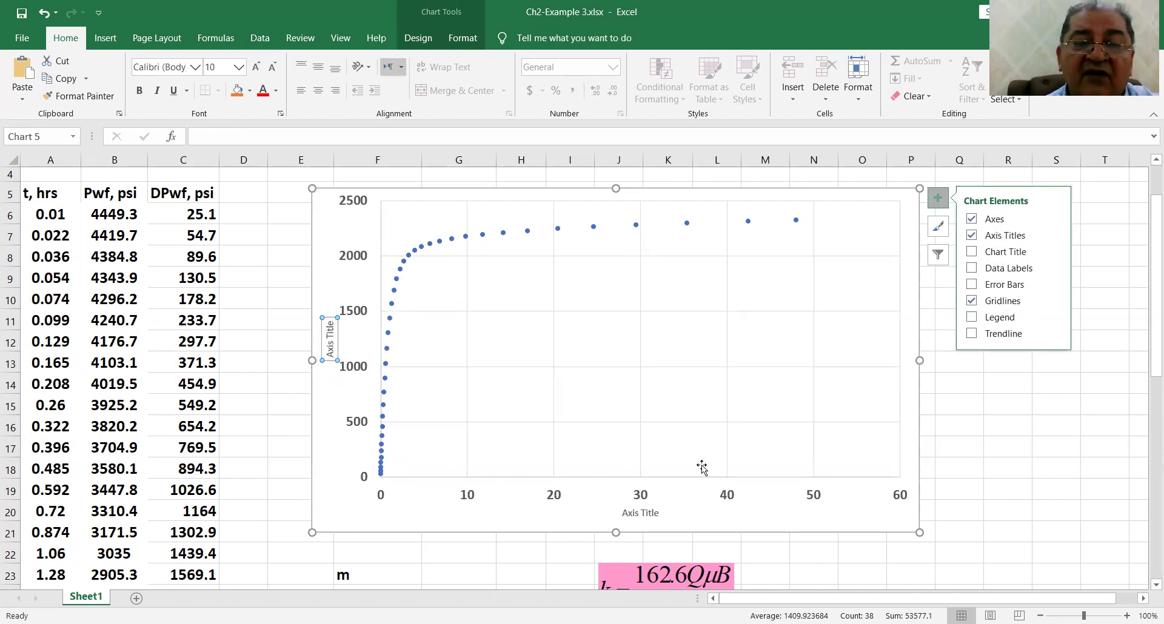
Step: Set the horizontal axis title of the scatter chart to "time, hrs"
click(628, 515)
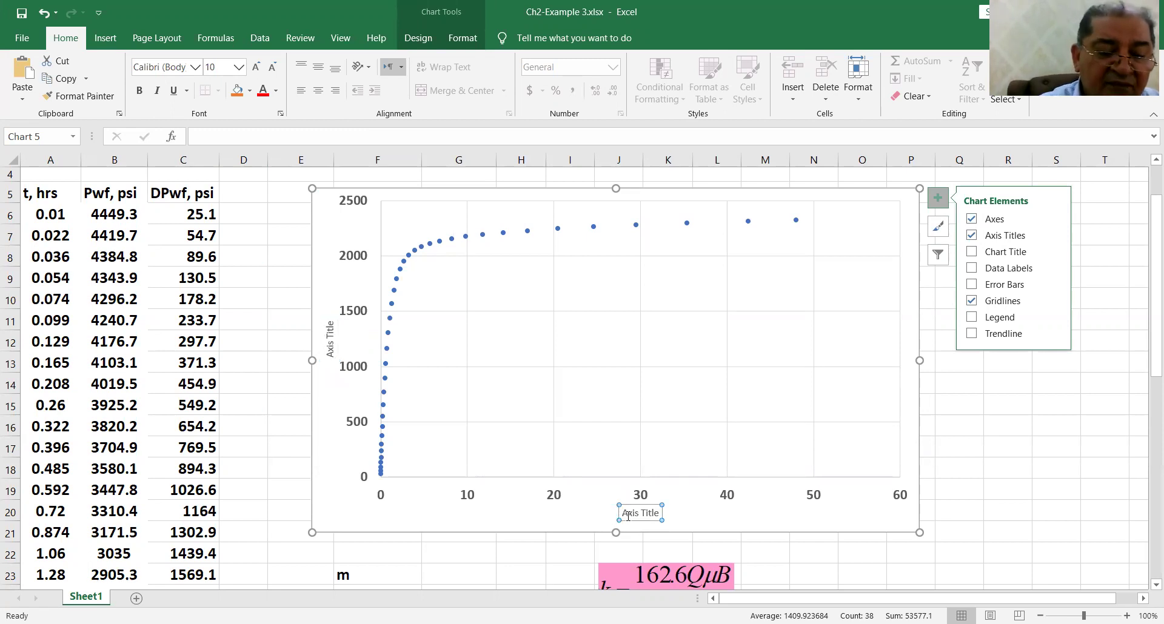
text(t)
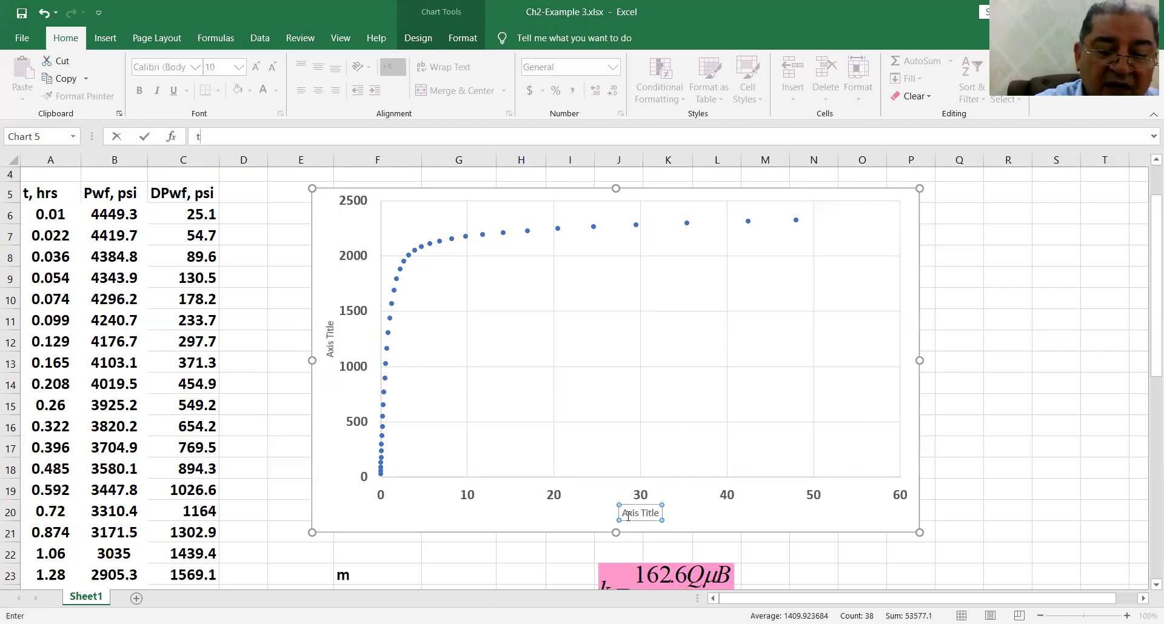
text(ime, hrs)
key(Return)
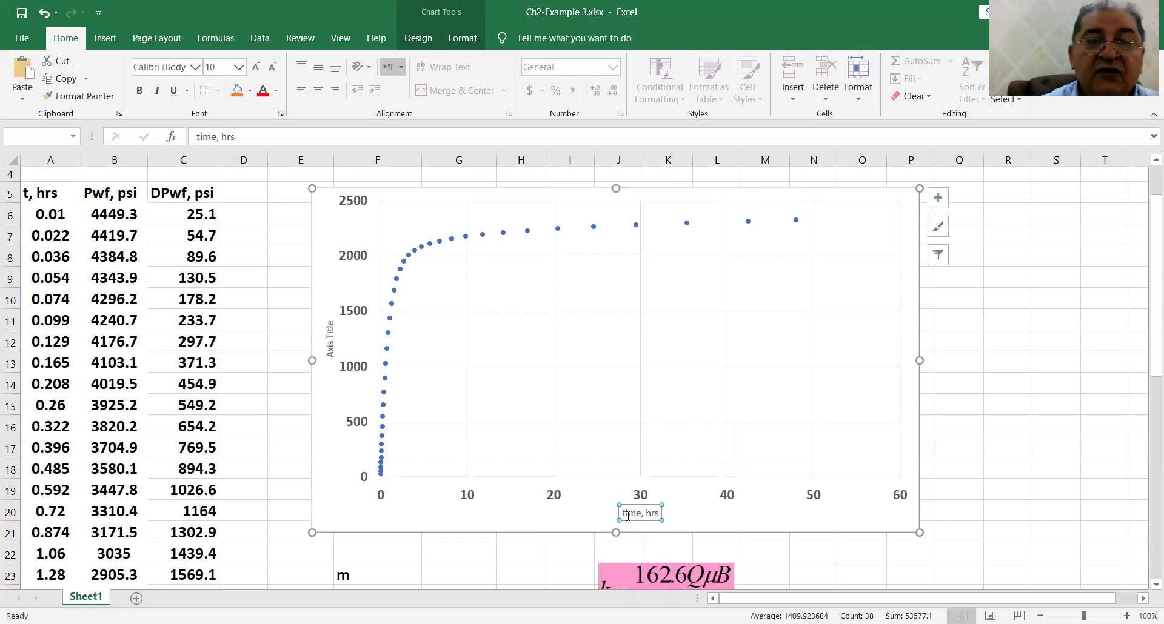
Step: Format the horizontal axis title as 16-point bold
click(256, 67)
click(256, 67)
click(256, 67)
click(256, 66)
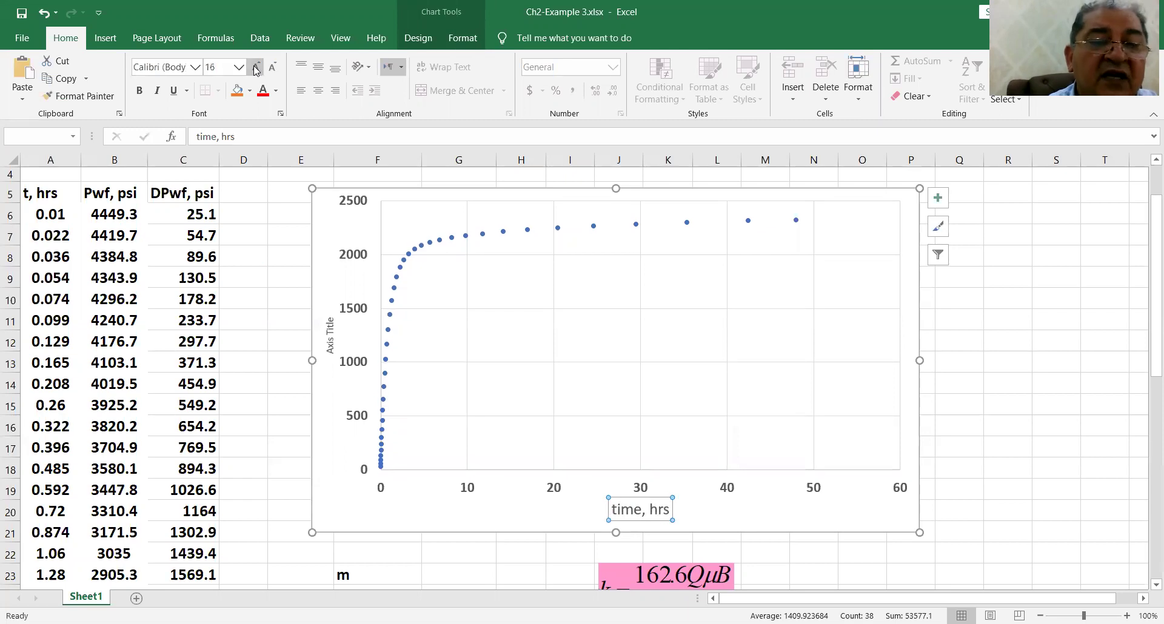
click(140, 90)
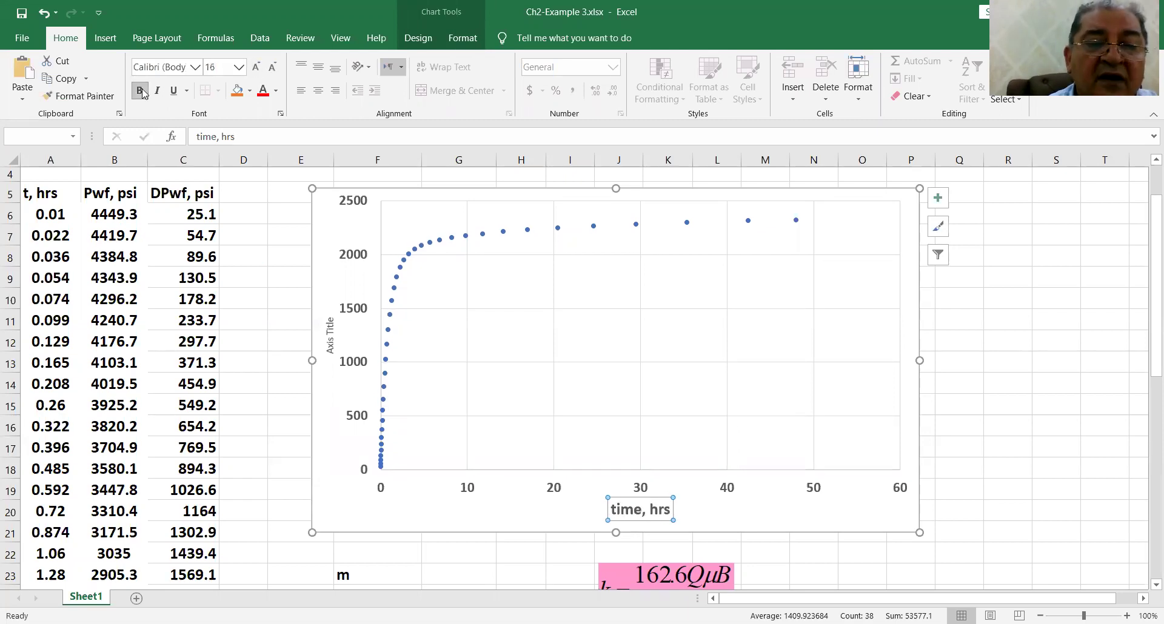
Step: Set the vertical axis title of the scatter chart to "DPwf, psi"
click(329, 351)
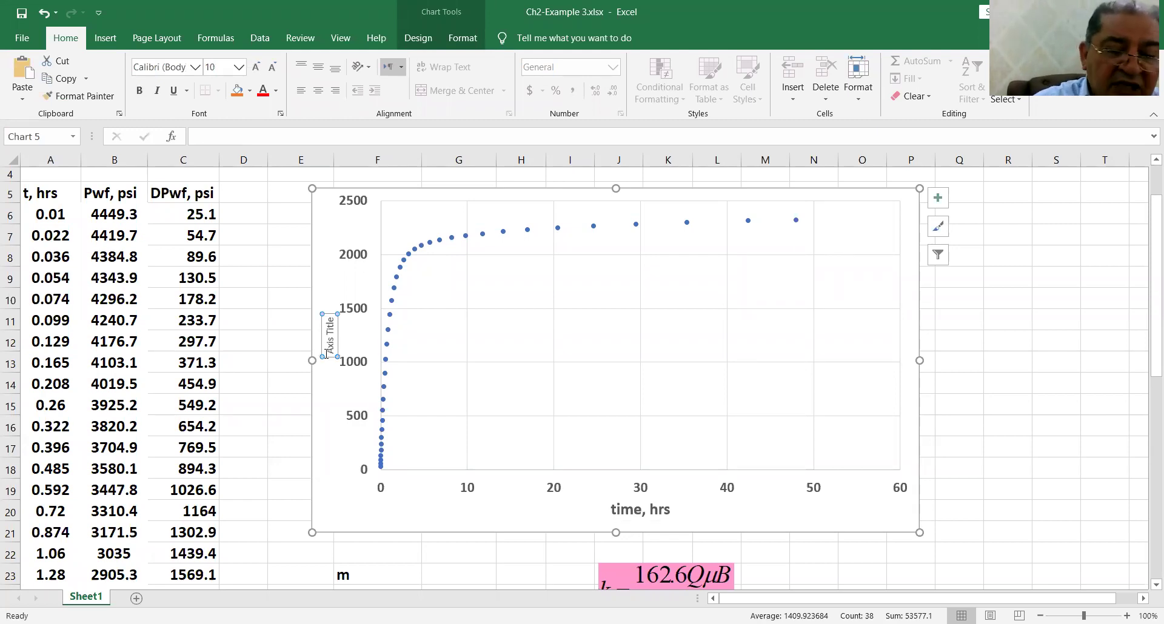
text(DPwf, psi)
key(Return)
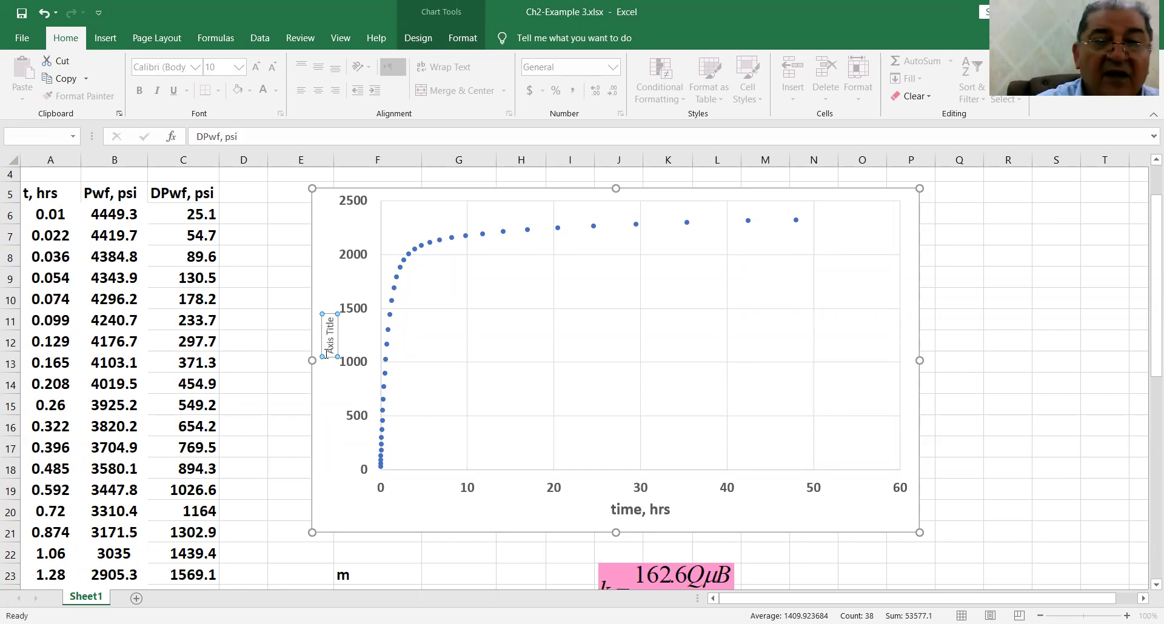
Step: Format the vertical axis title as 14-point bold
click(257, 65)
click(257, 65)
click(257, 65)
click(258, 64)
click(258, 65)
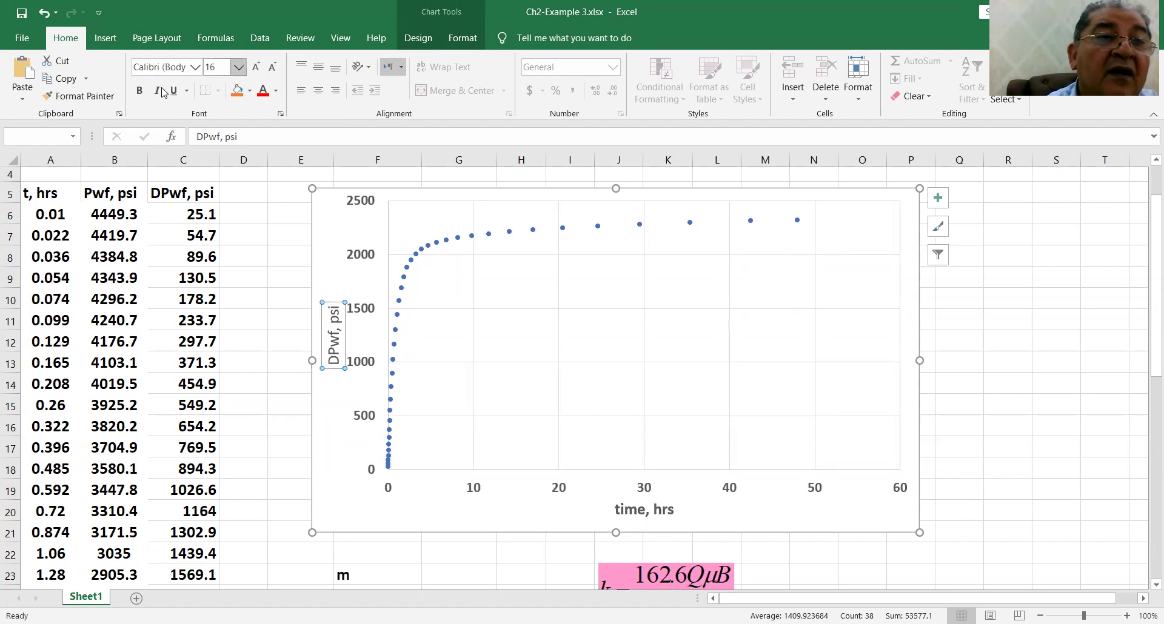
click(140, 91)
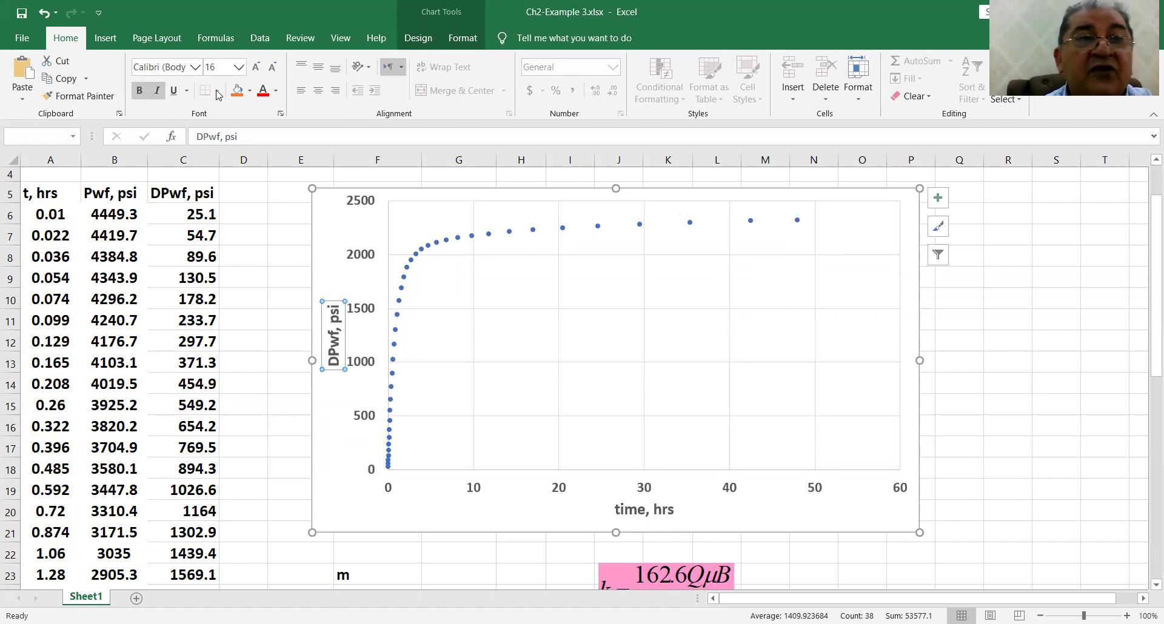
click(272, 67)
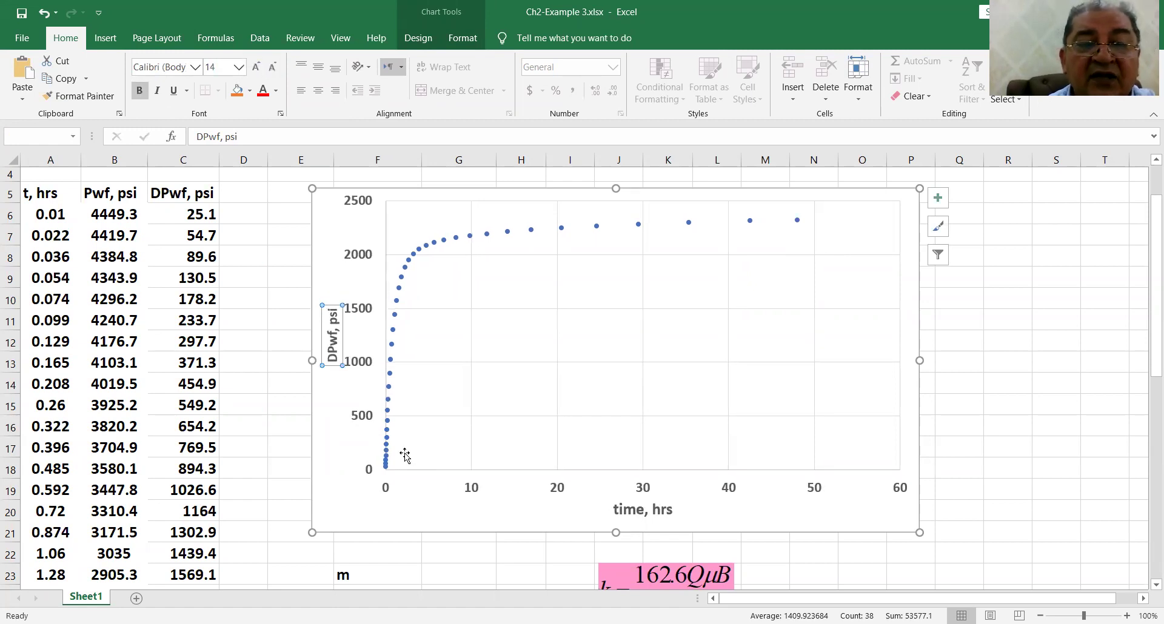
Step: Give the chart area a solid yellow fill
click(335, 527)
right_click(337, 529)
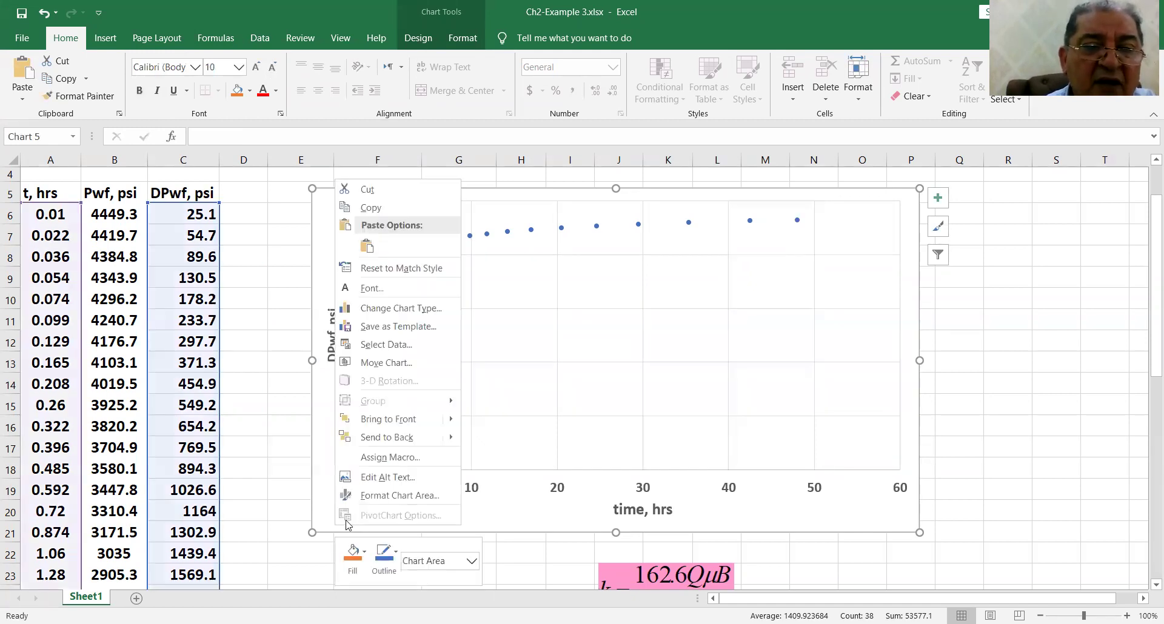
click(359, 496)
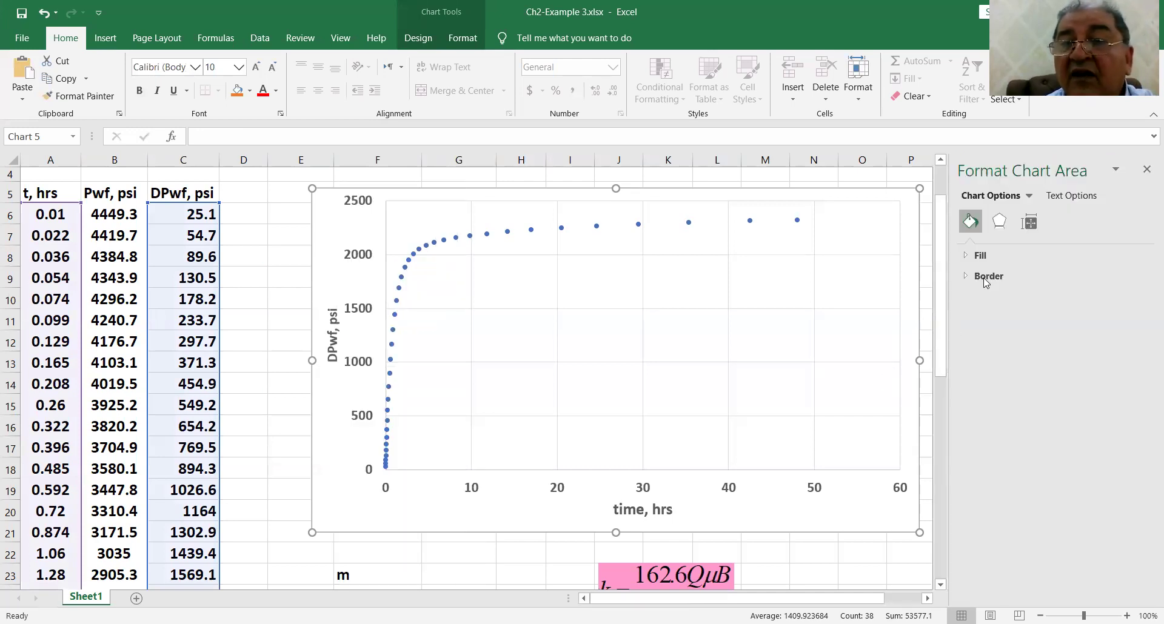
click(983, 258)
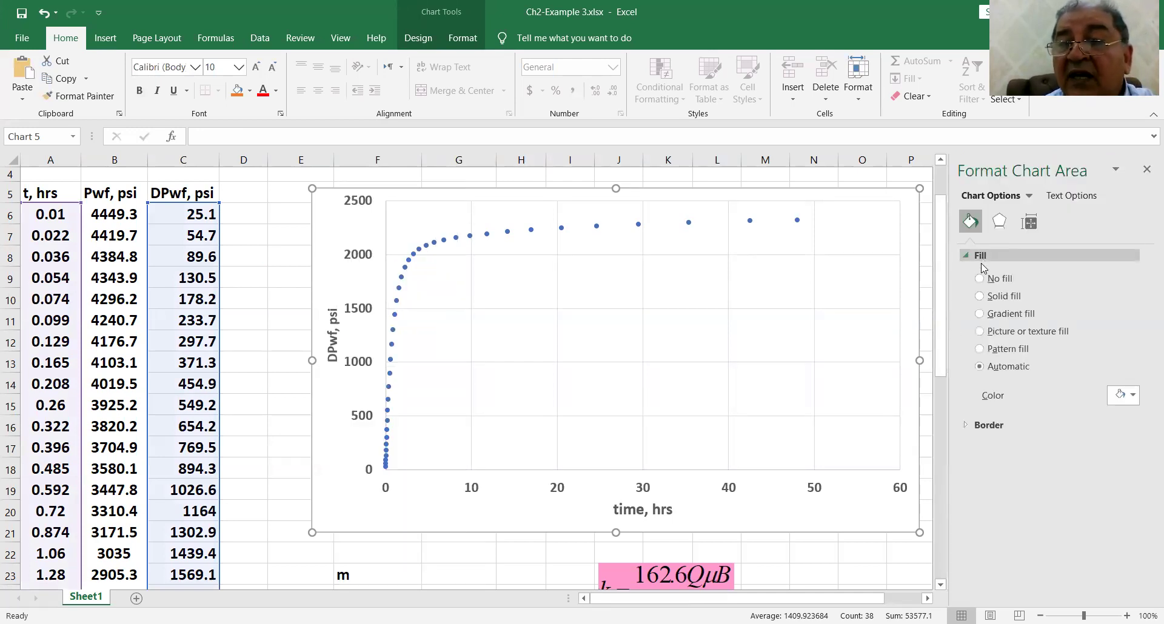
click(979, 297)
click(1130, 398)
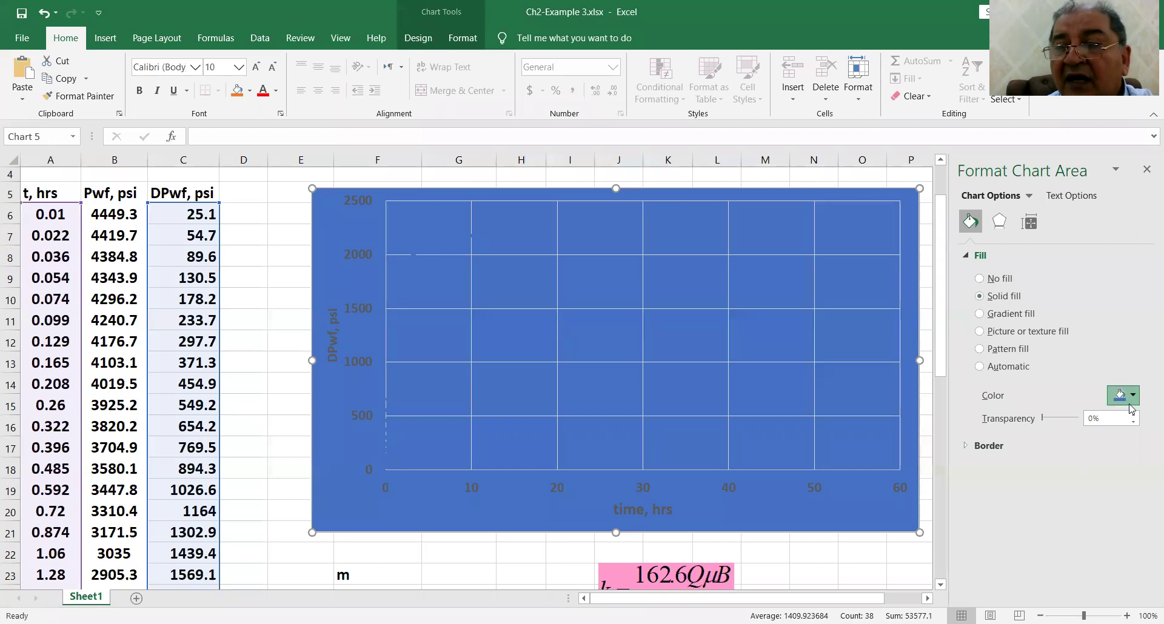
click(1076, 521)
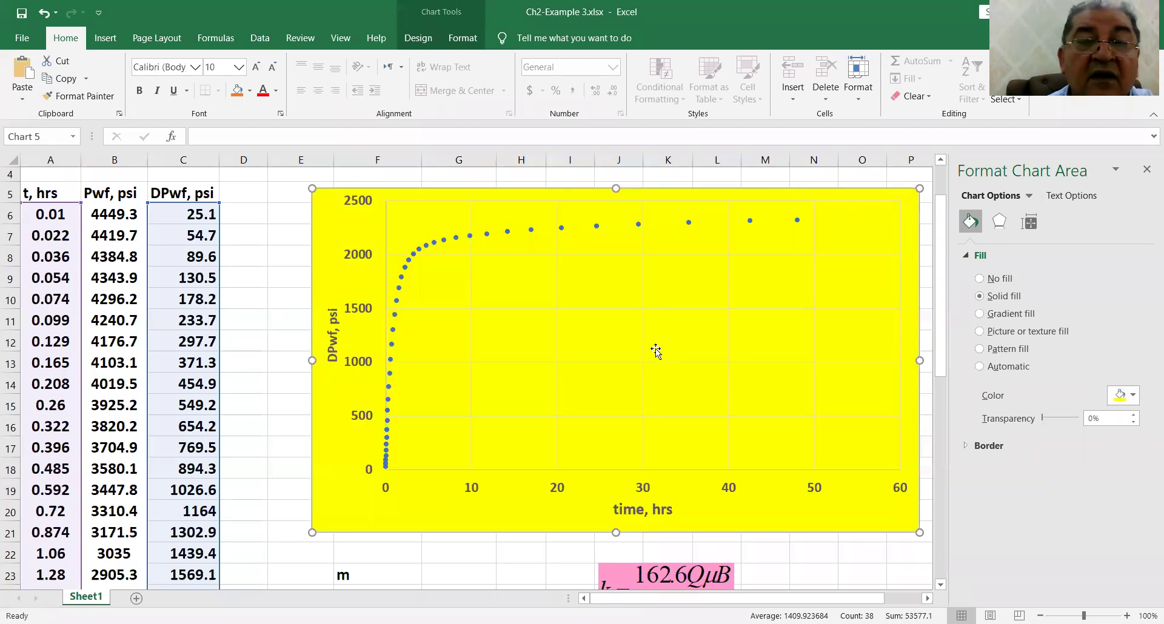
Step: Give the chart's plot area a solid light blue fill from the theme colors
right_click(586, 337)
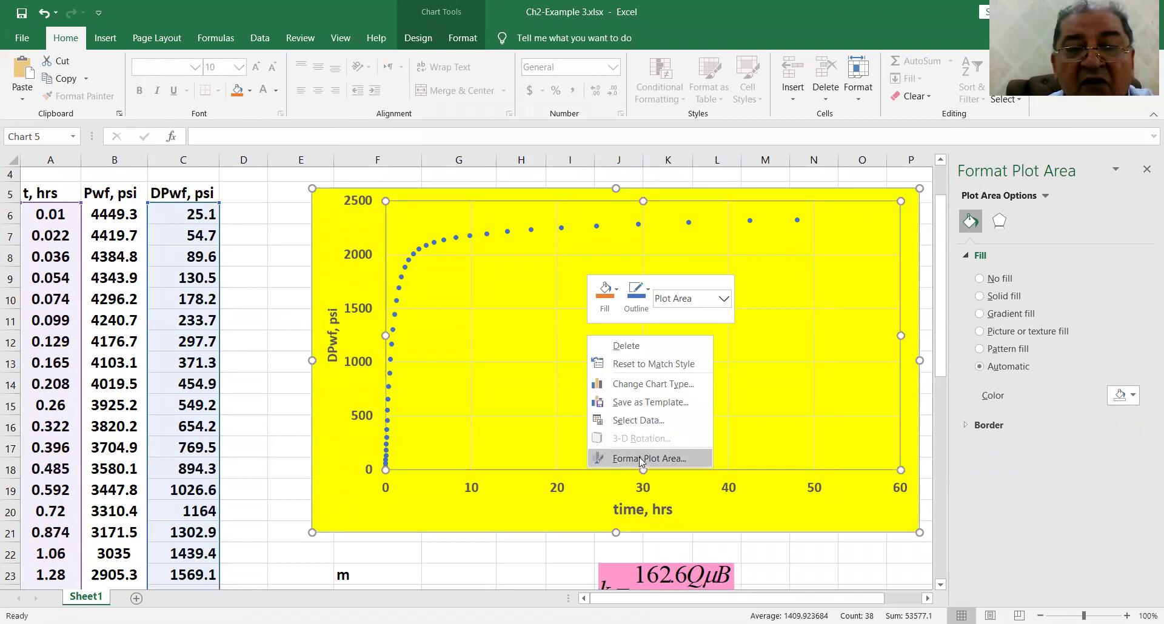
click(640, 459)
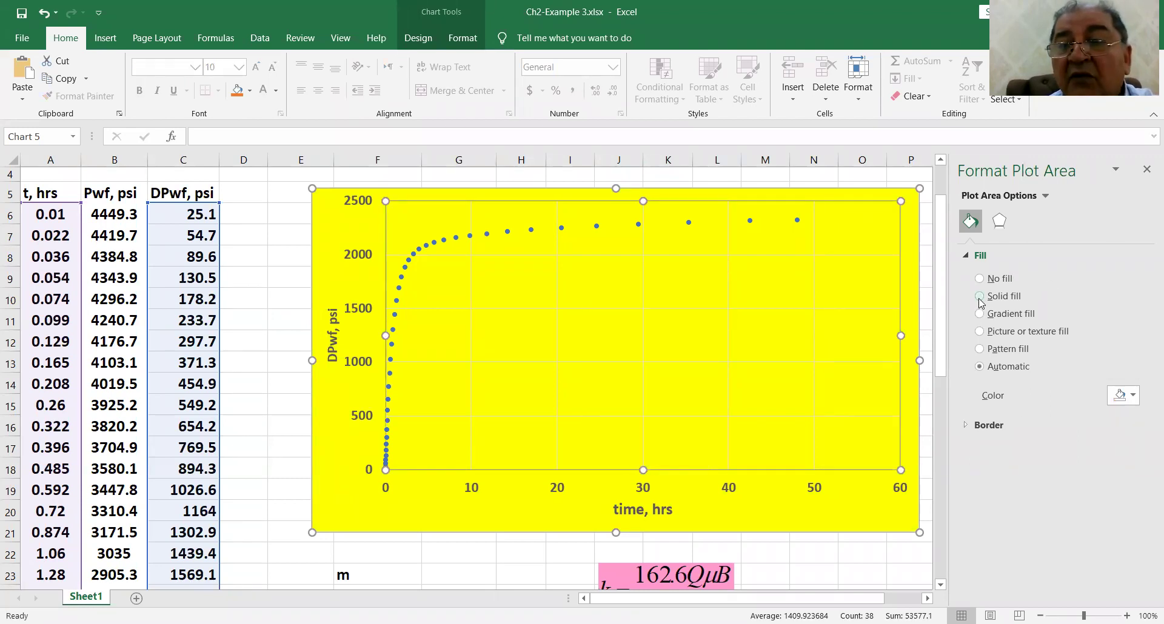
click(980, 297)
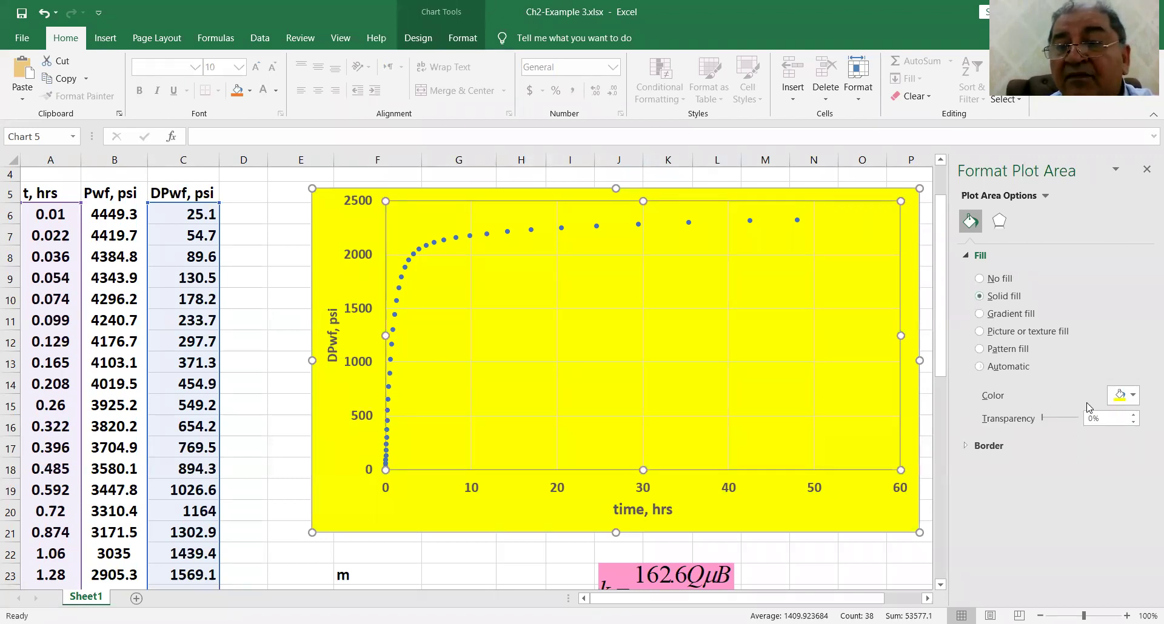
click(1134, 398)
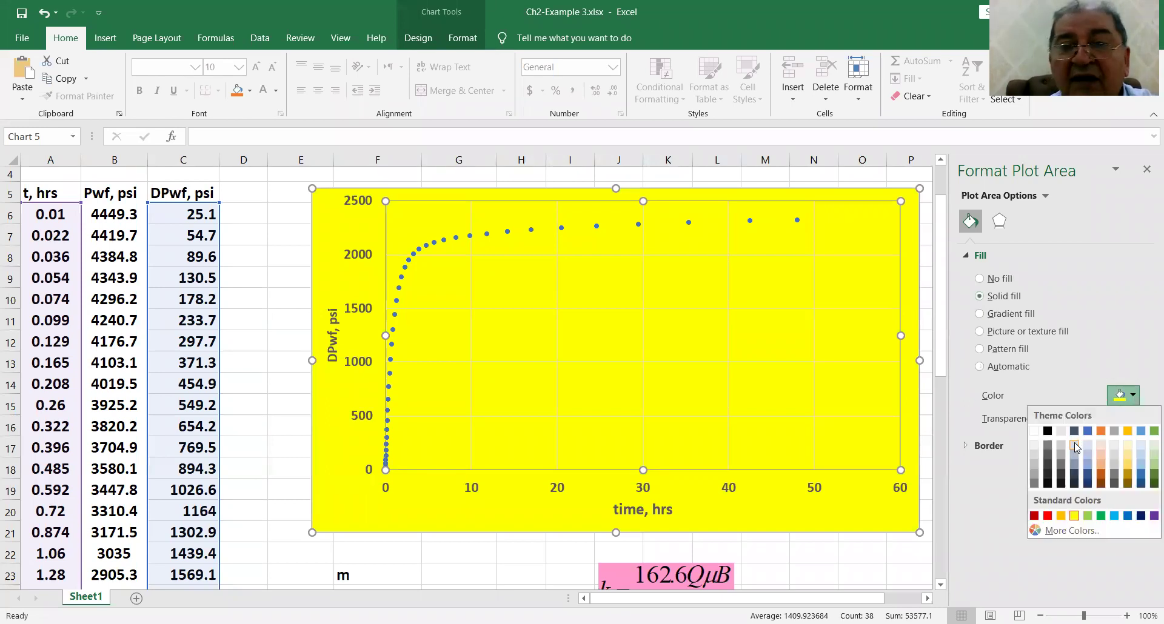
click(1075, 443)
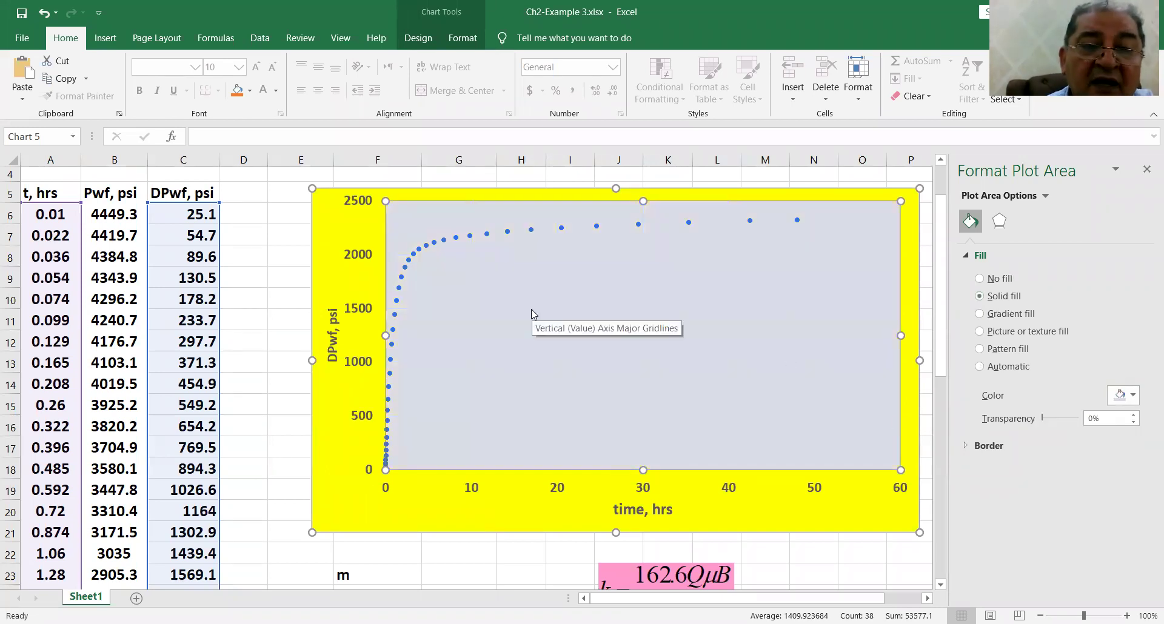
click(1128, 396)
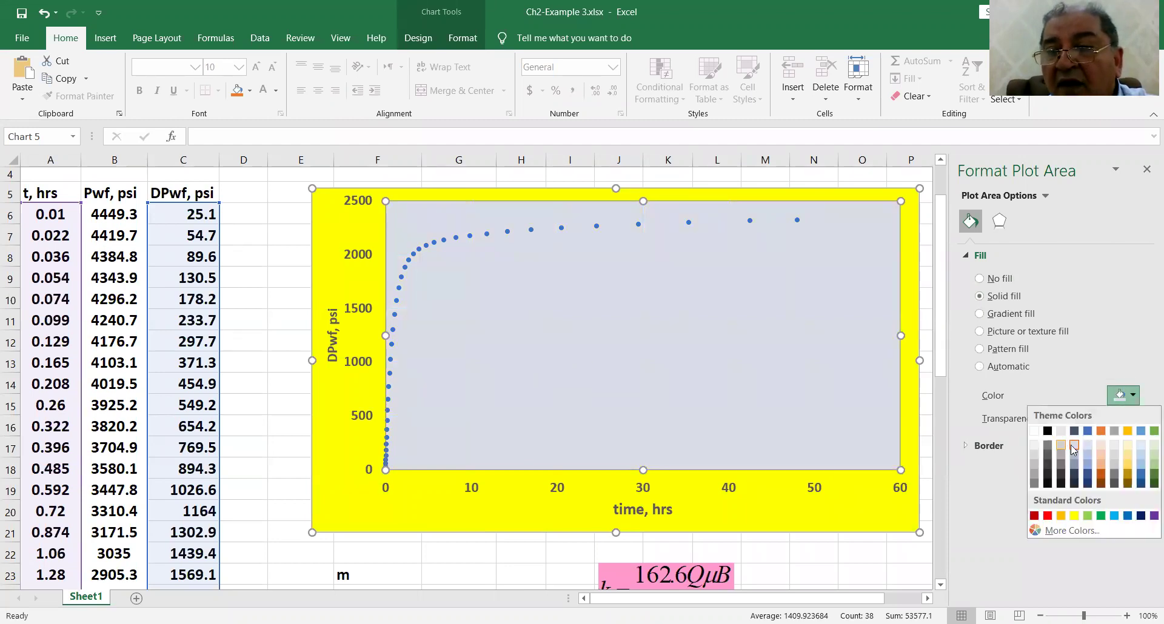
click(1088, 446)
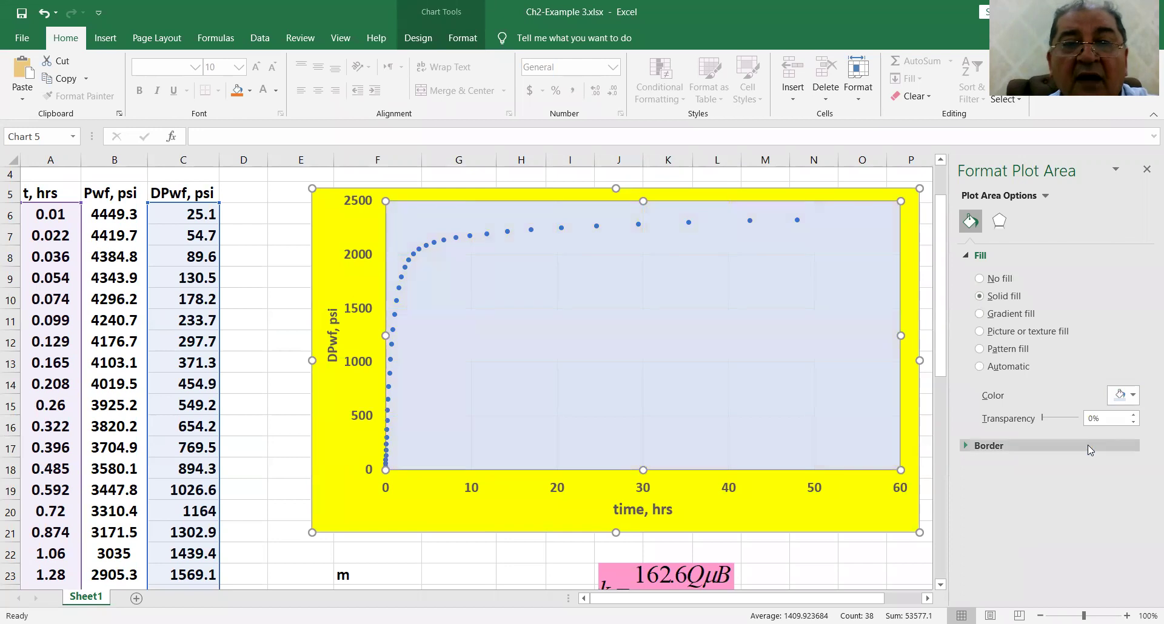
Step: Switch the data series markers to the built-in circle type and set their size to 9
click(594, 227)
click(1030, 256)
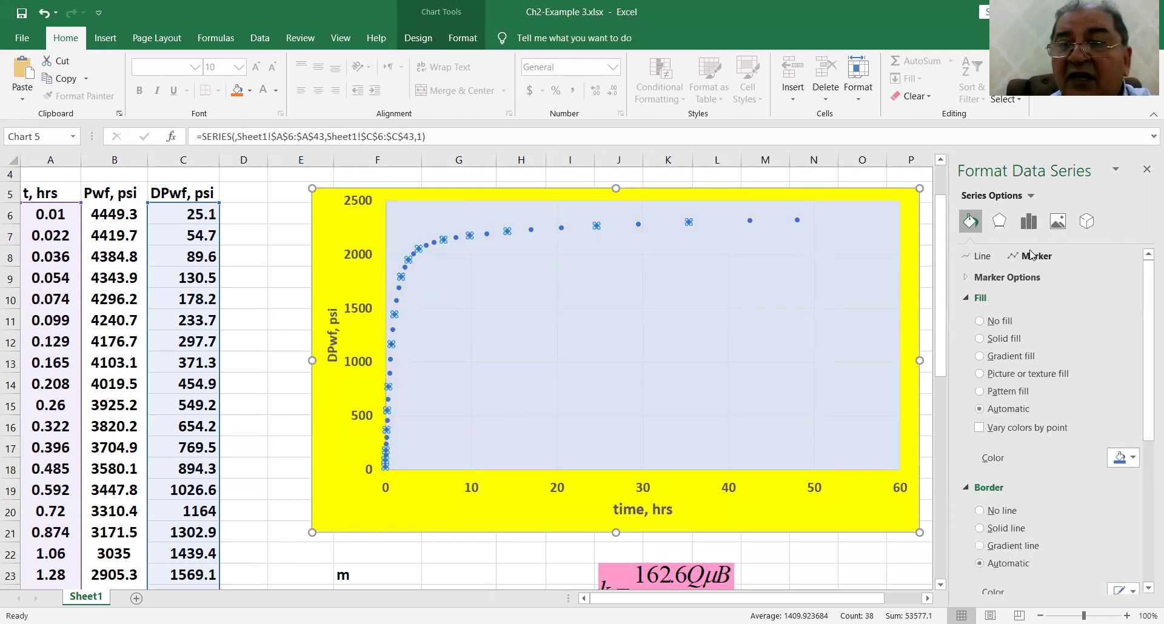
click(1007, 279)
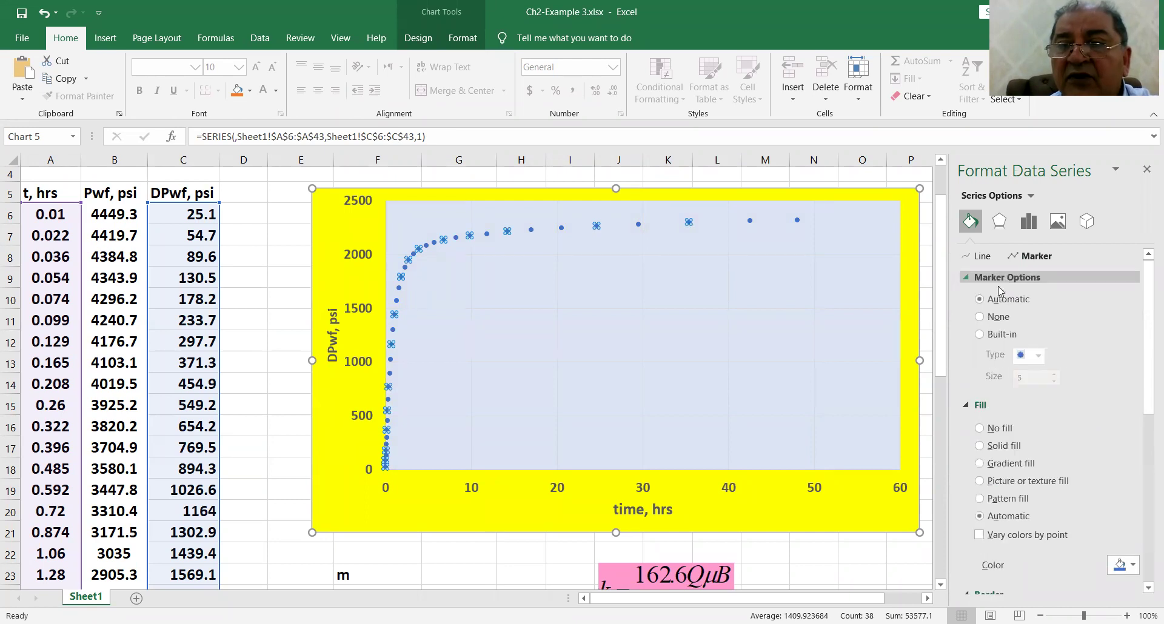
click(980, 334)
click(1055, 374)
click(1055, 375)
click(1055, 375)
click(1055, 375)
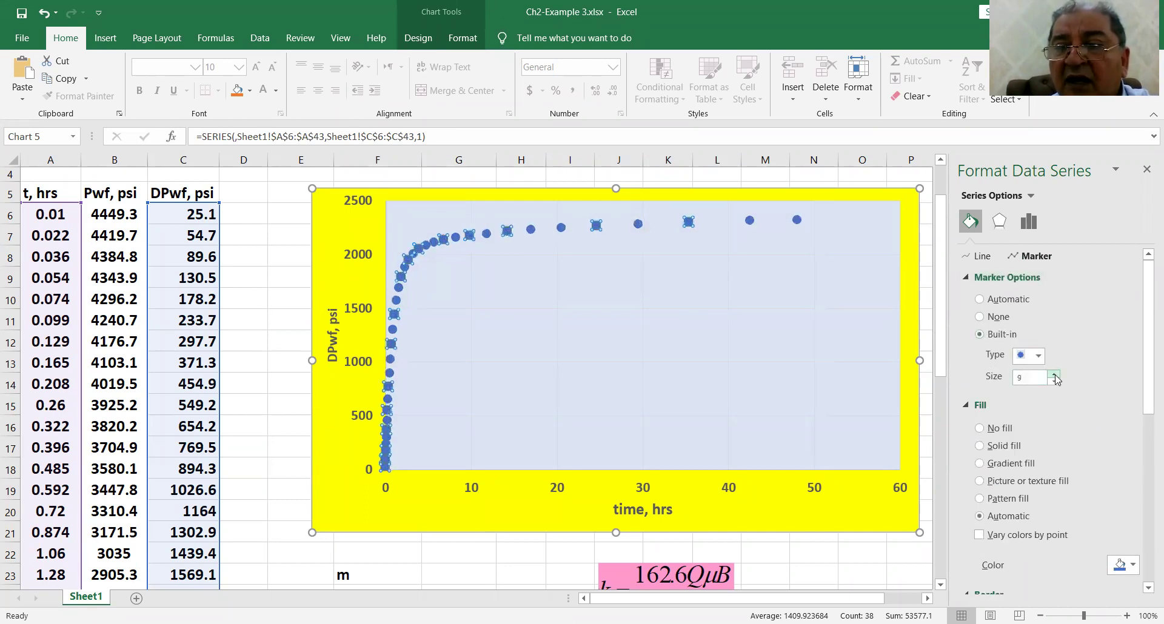
Step: Fill the data series markers with solid red and remove their border line
click(980, 446)
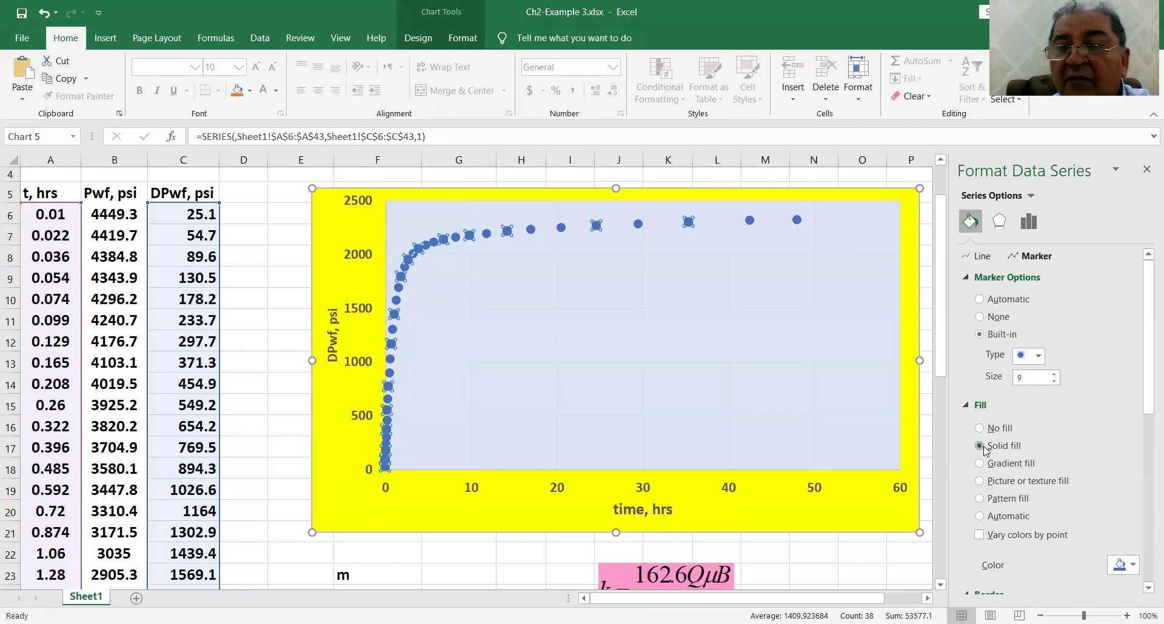
click(1131, 567)
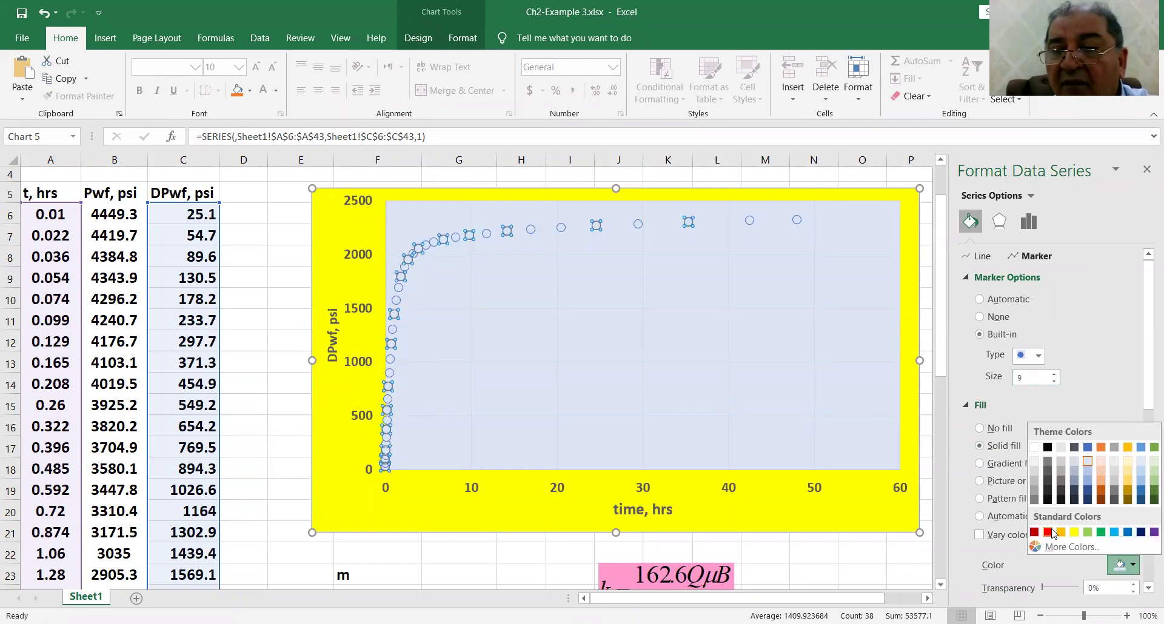
click(1053, 534)
scroll(1054, 534, down, 1)
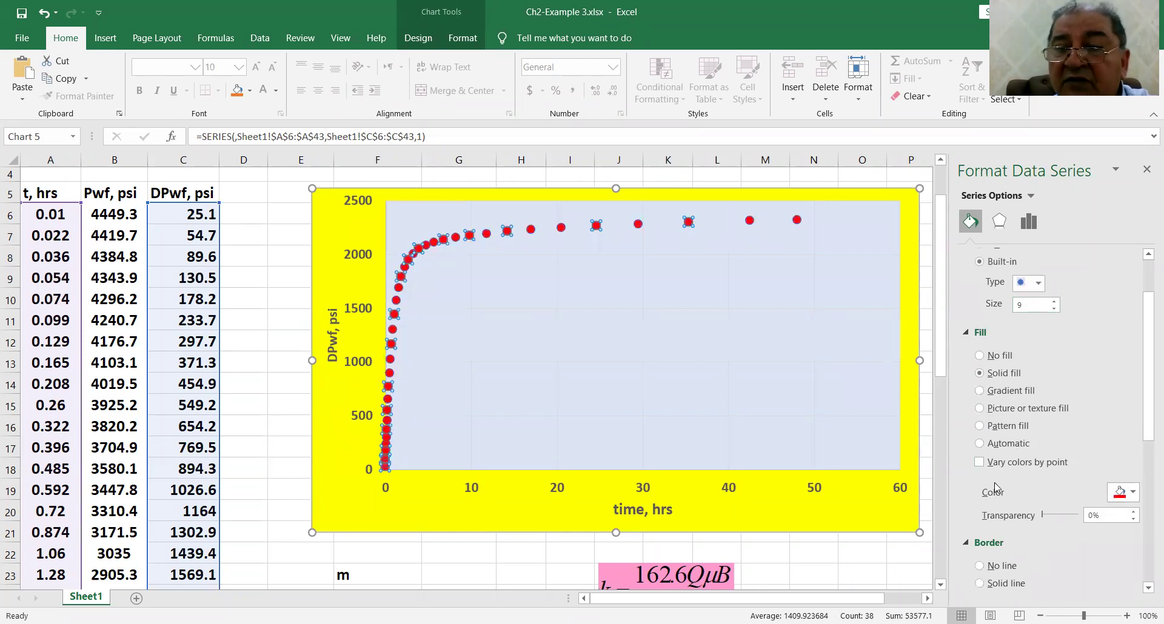
click(979, 566)
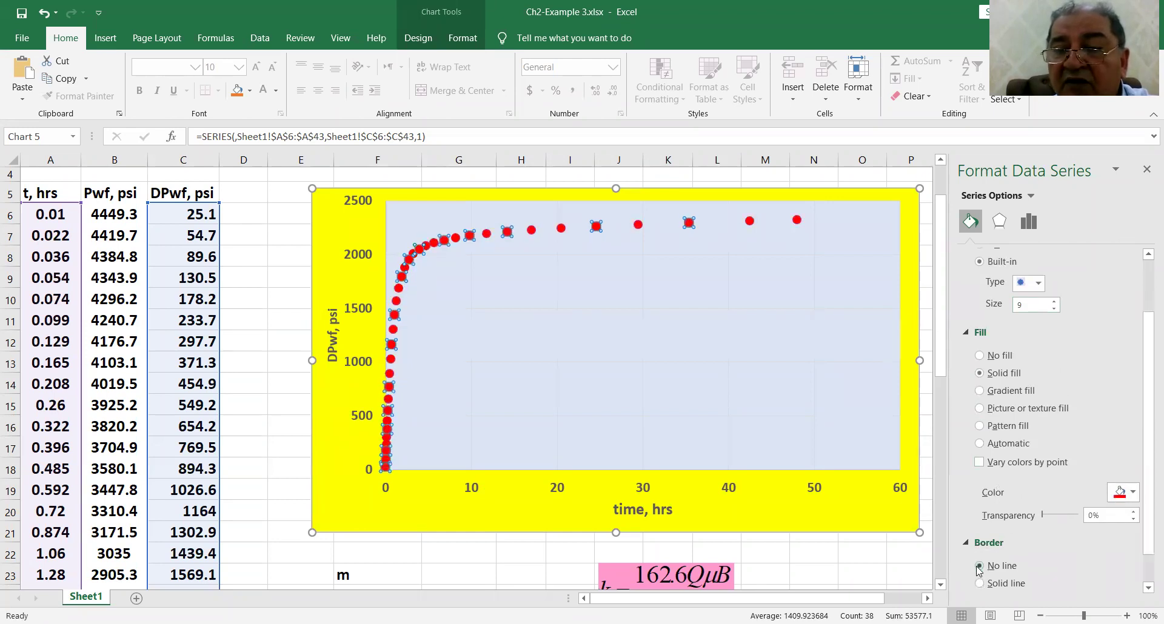
Step: Color the chart's horizontal major gridlines black
click(547, 309)
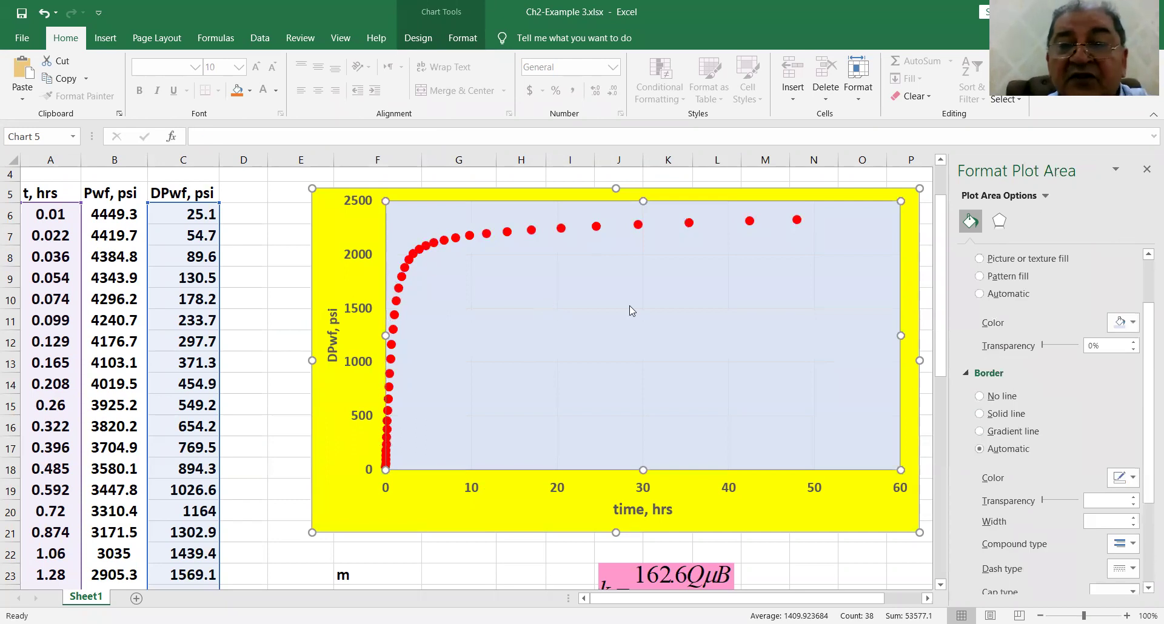
right_click(821, 312)
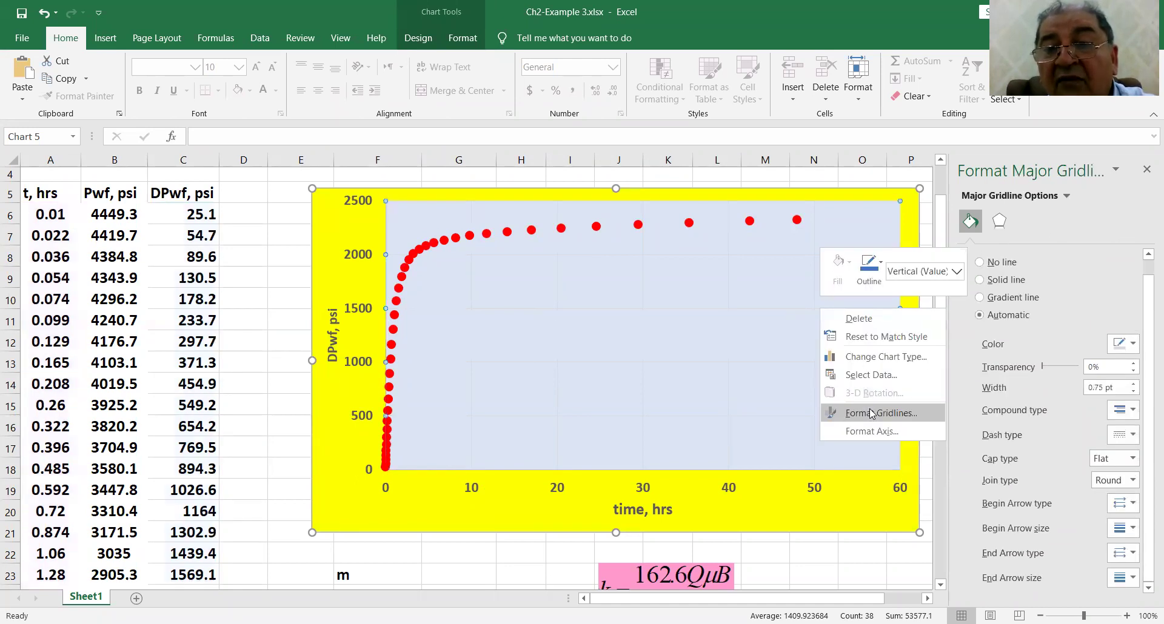
click(873, 411)
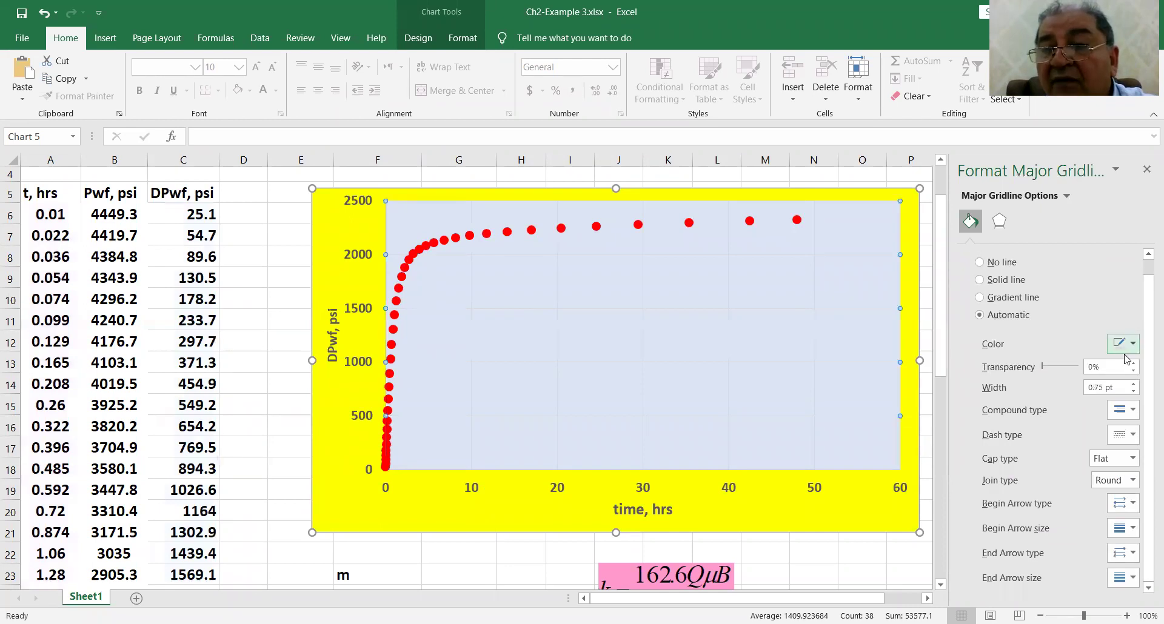
click(1131, 346)
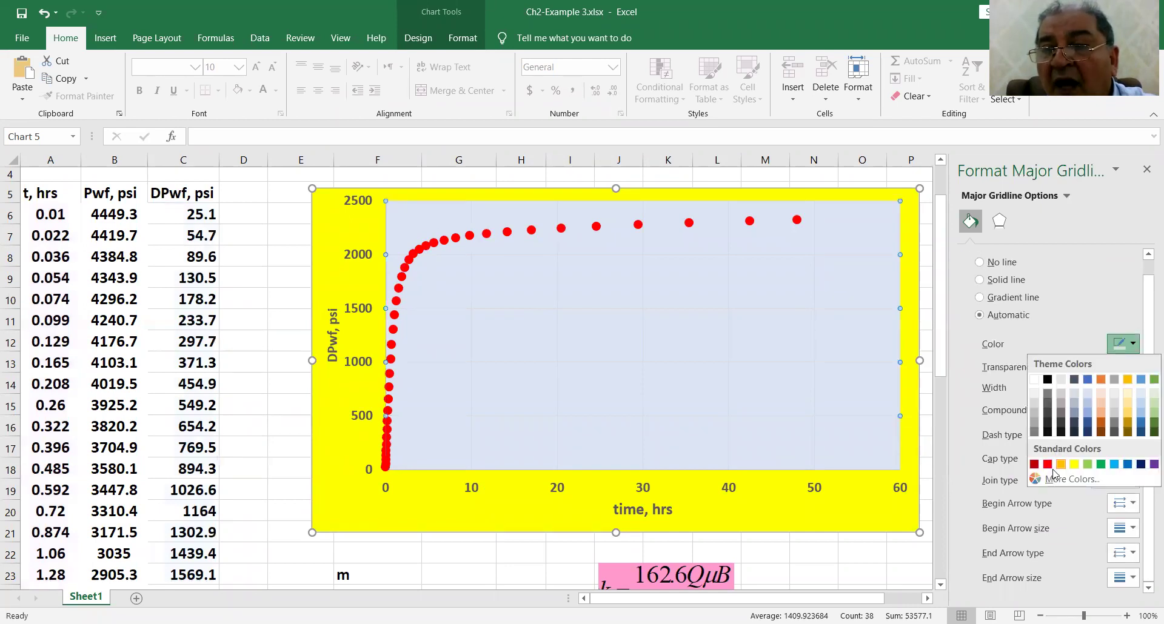
click(1047, 380)
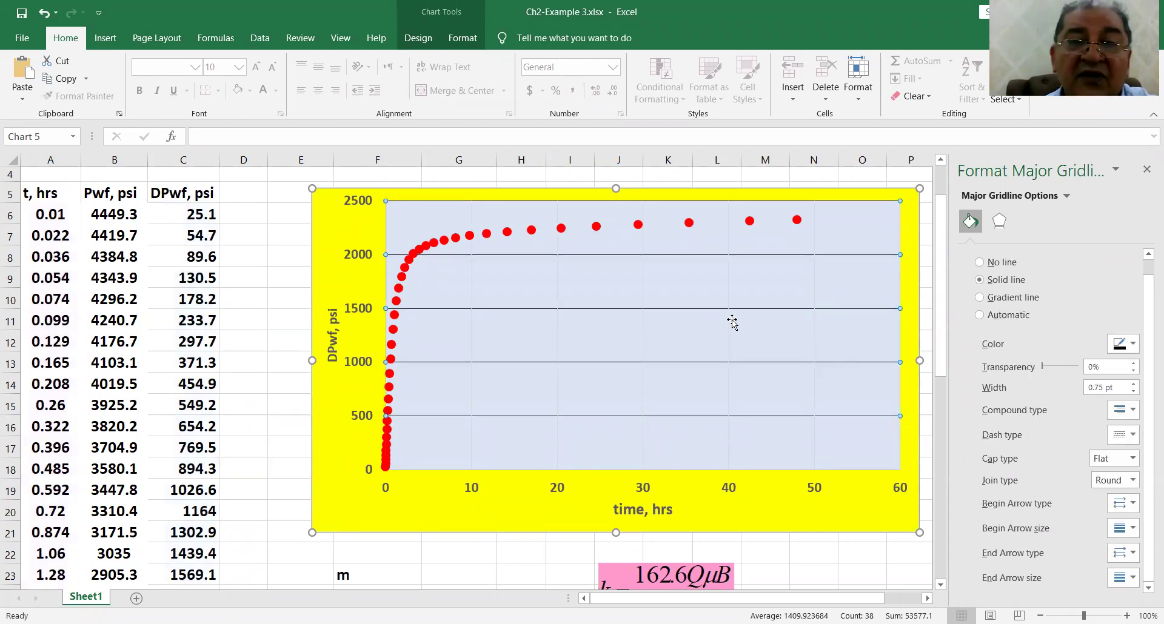
Step: Color the chart's vertical major gridlines black
right_click(642, 284)
click(680, 388)
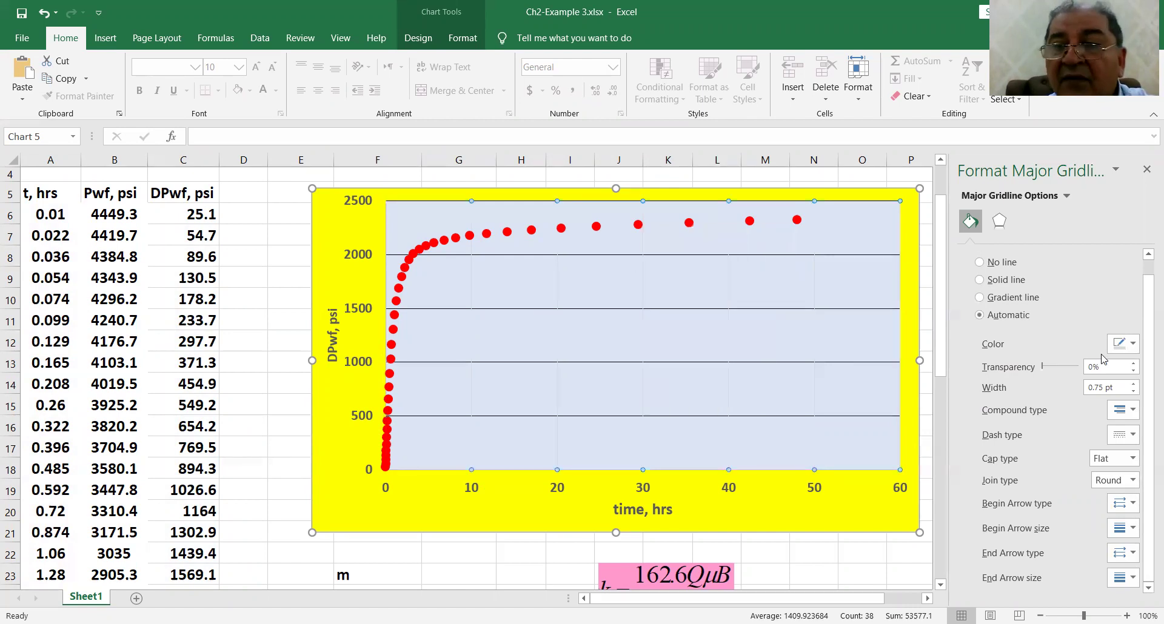
click(1131, 345)
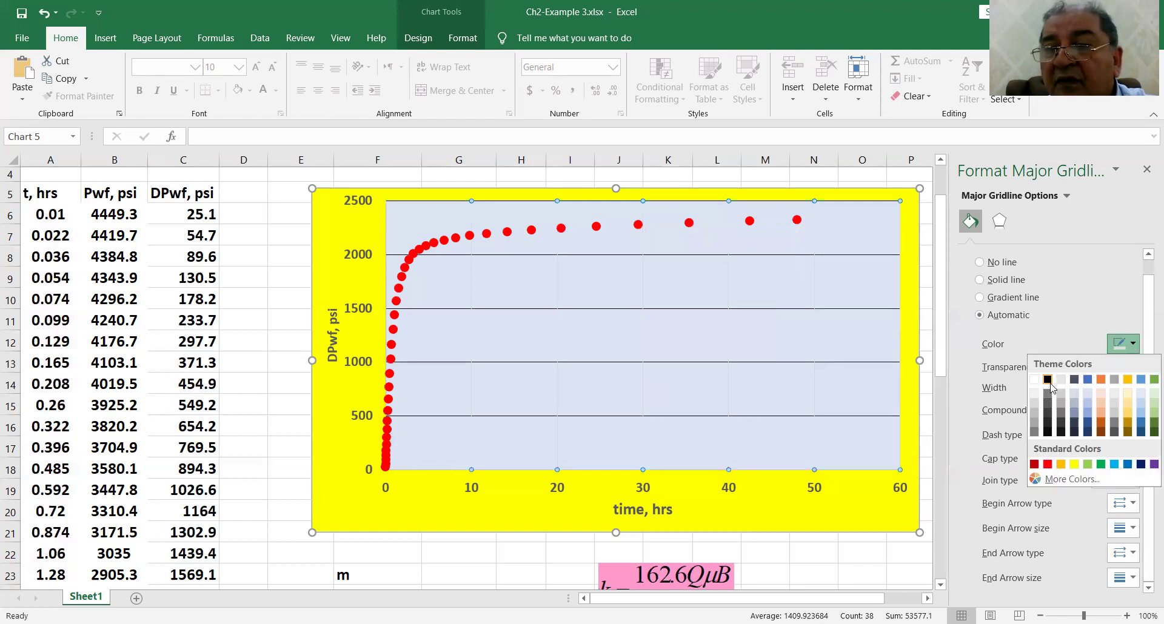
click(1051, 388)
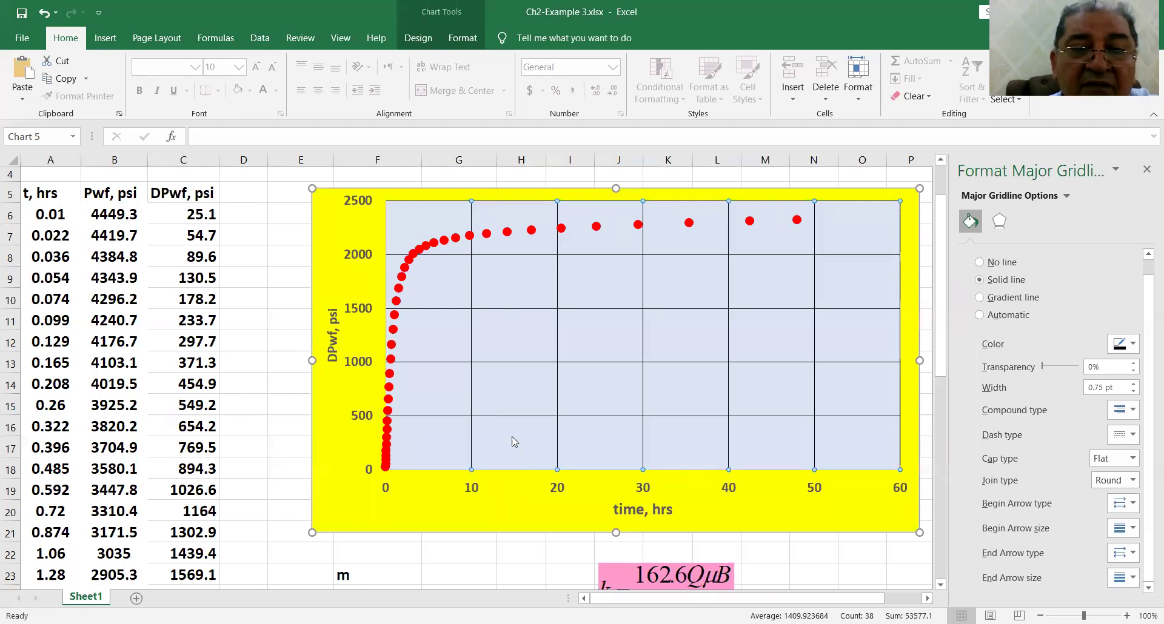
right_click(498, 454)
click(501, 383)
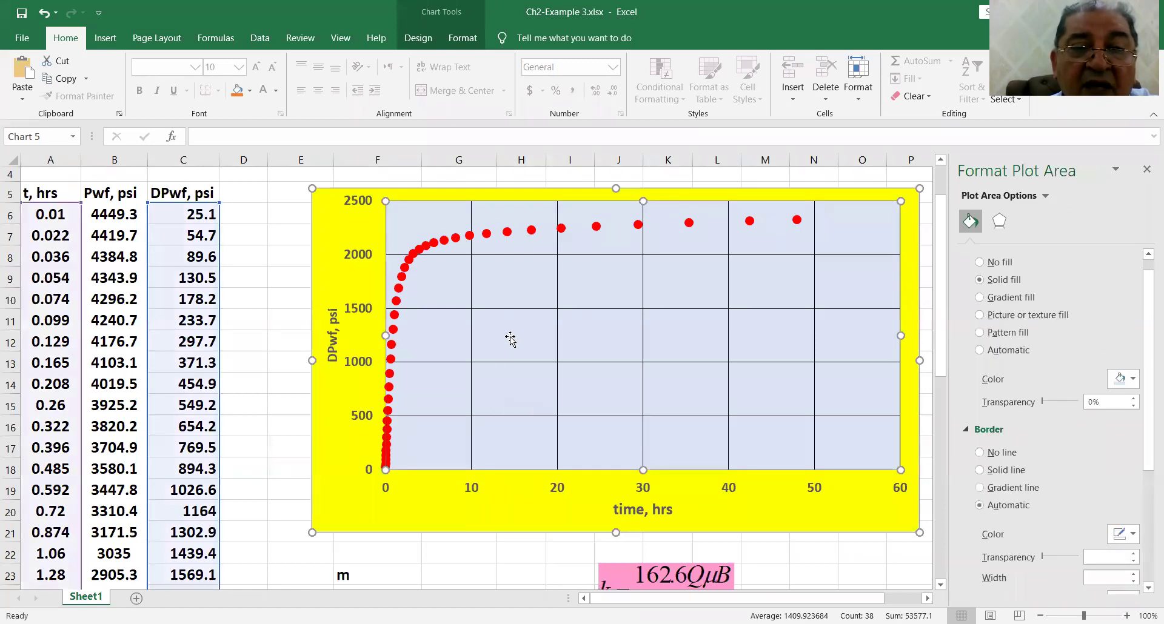
right_click(592, 332)
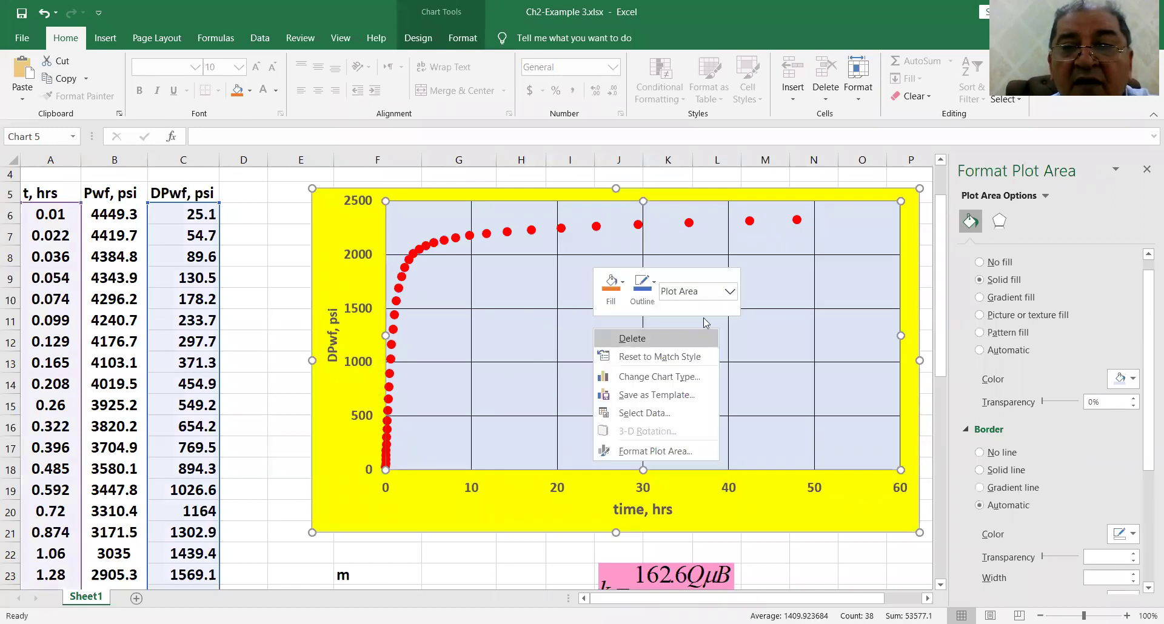
right_click(839, 331)
key(Escape)
click(539, 574)
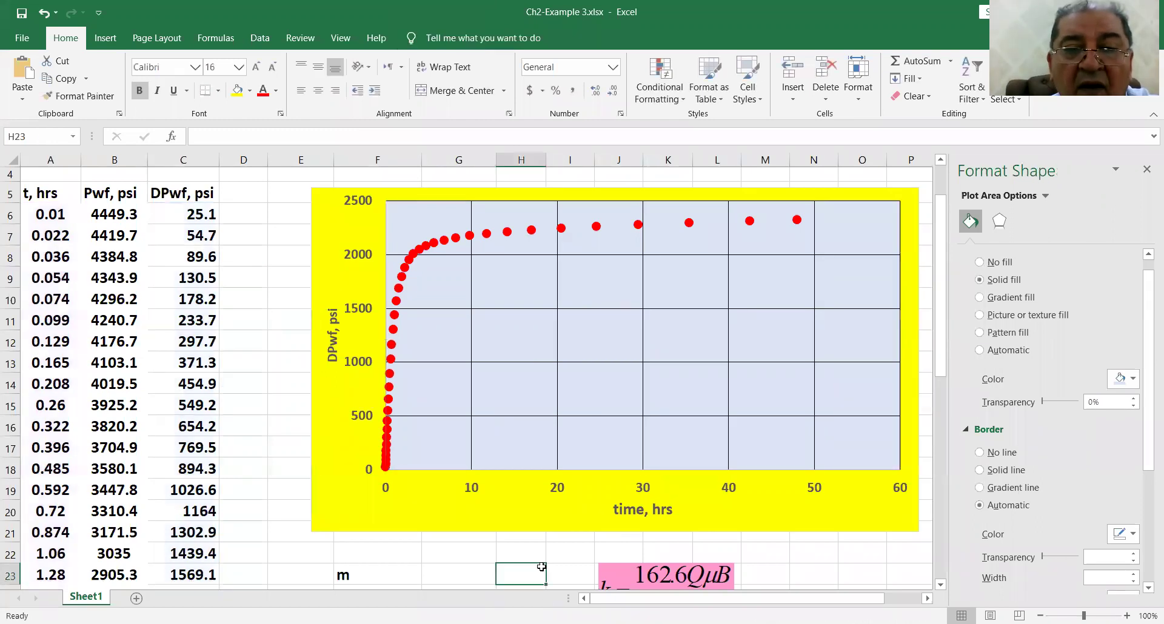
right_click(585, 349)
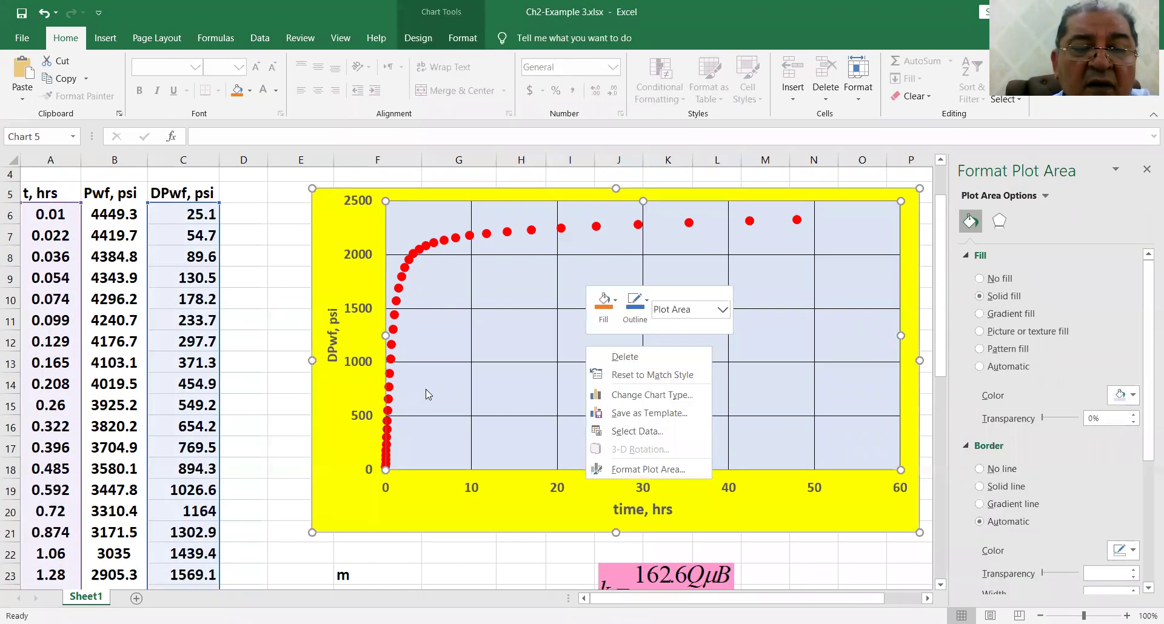
right_click(429, 394)
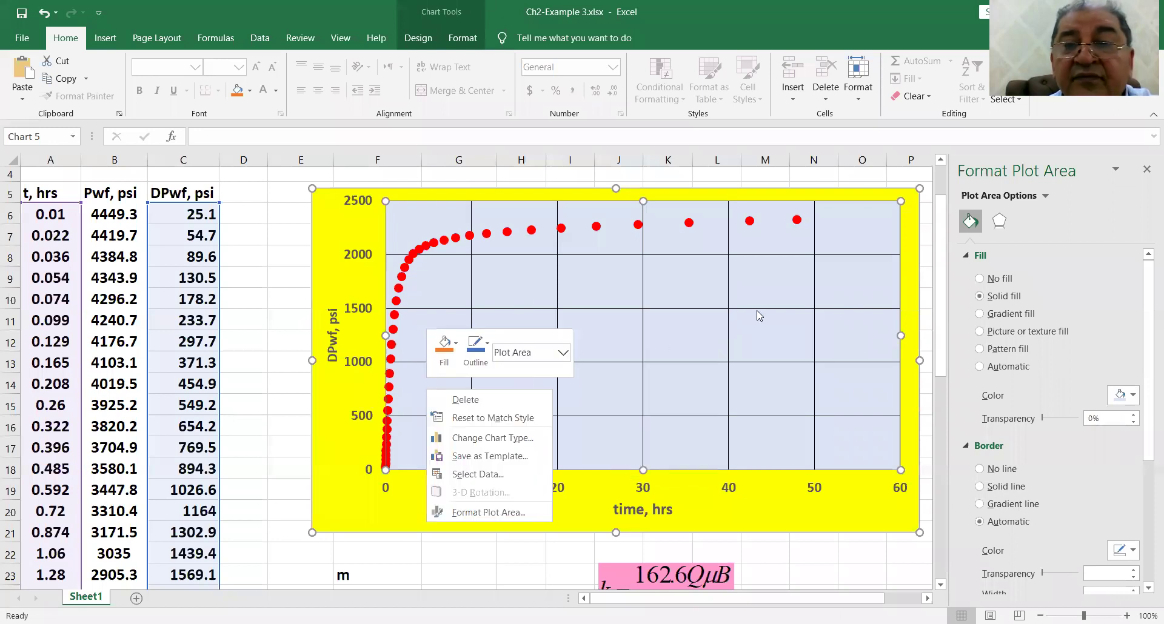
right_click(848, 458)
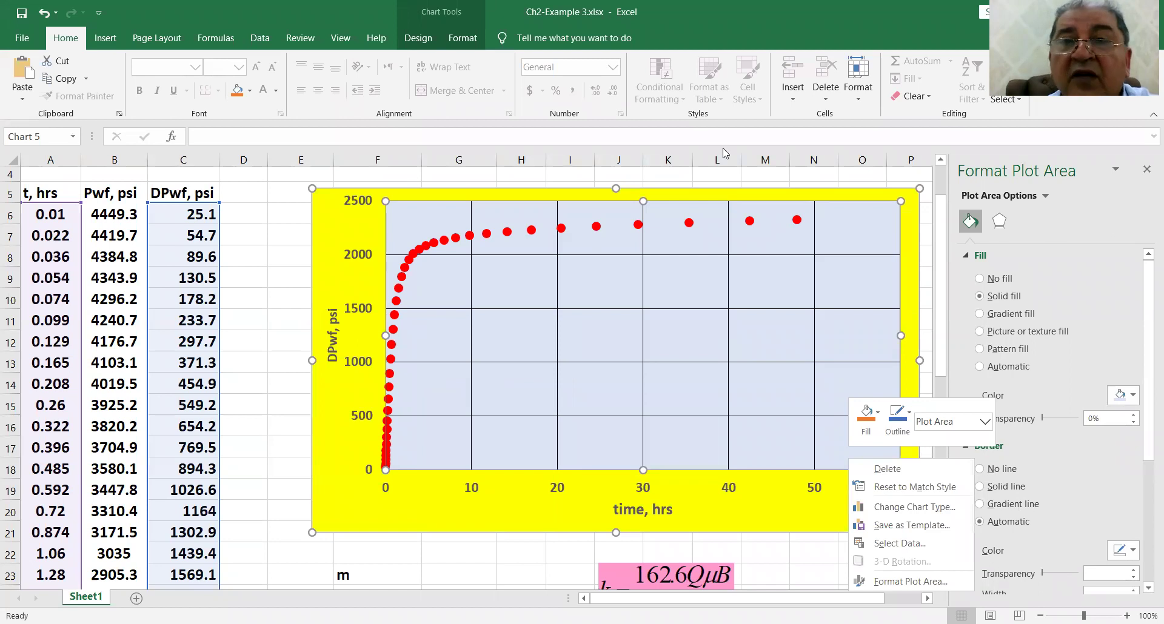
click(621, 603)
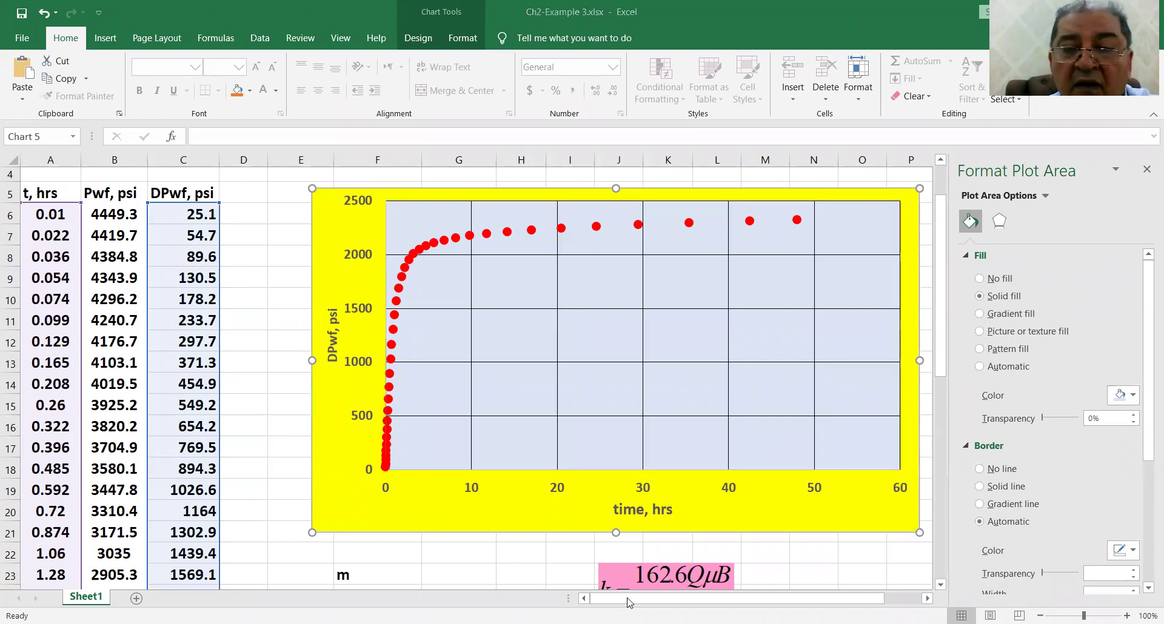
Step: Add primary minor horizontal and primary minor vertical gridlines to the chart
click(927, 599)
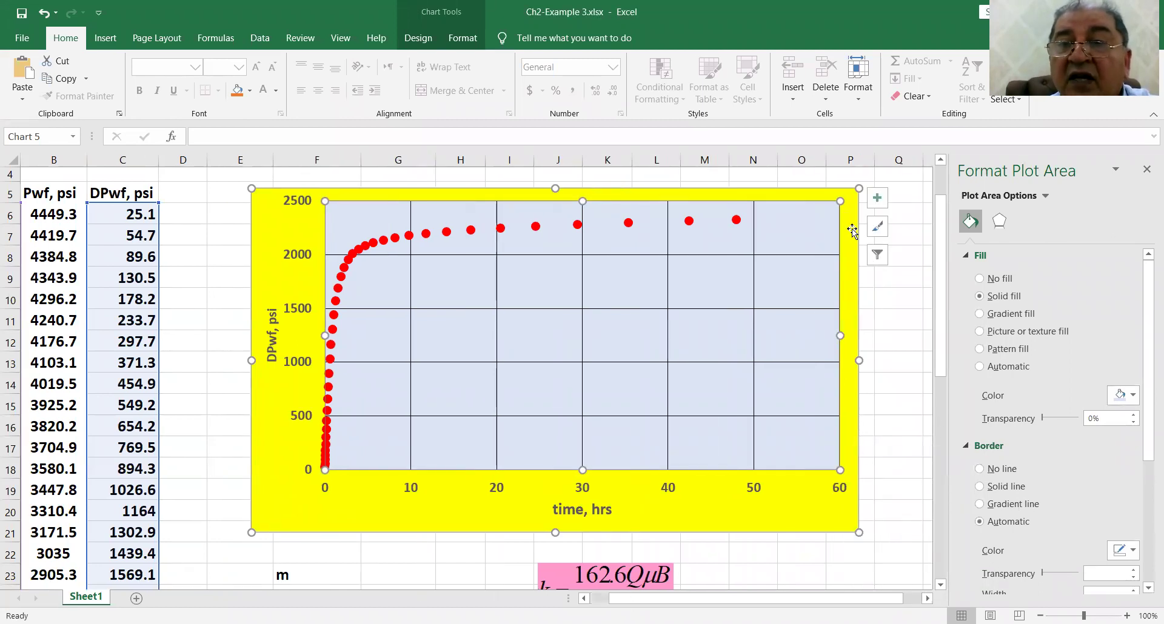
click(877, 206)
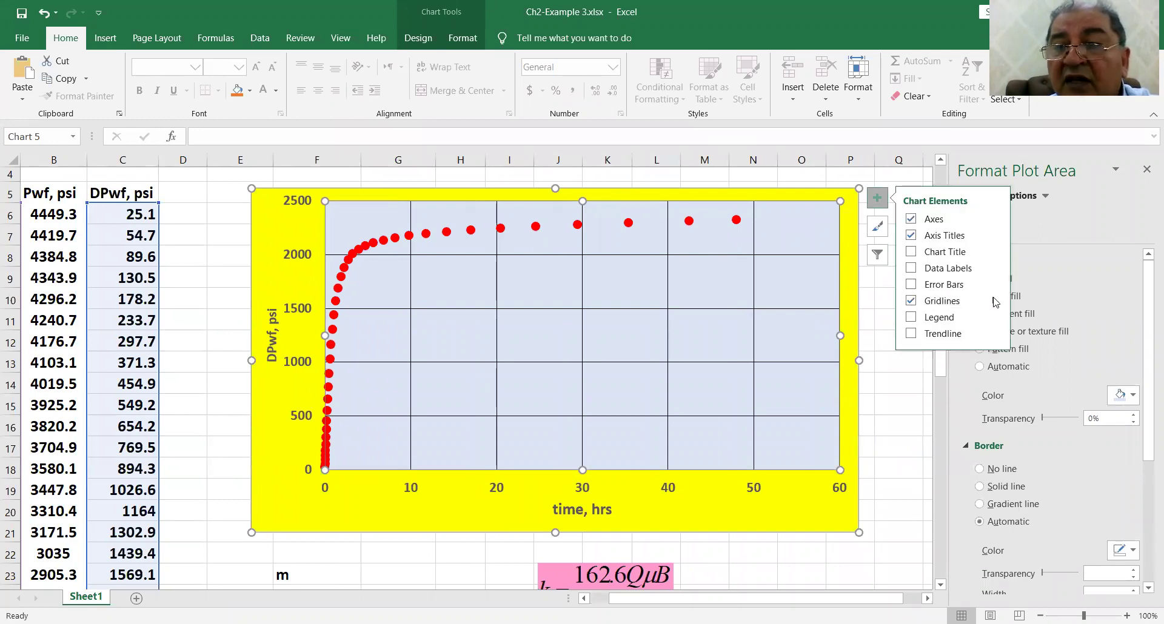
click(995, 301)
click(1024, 338)
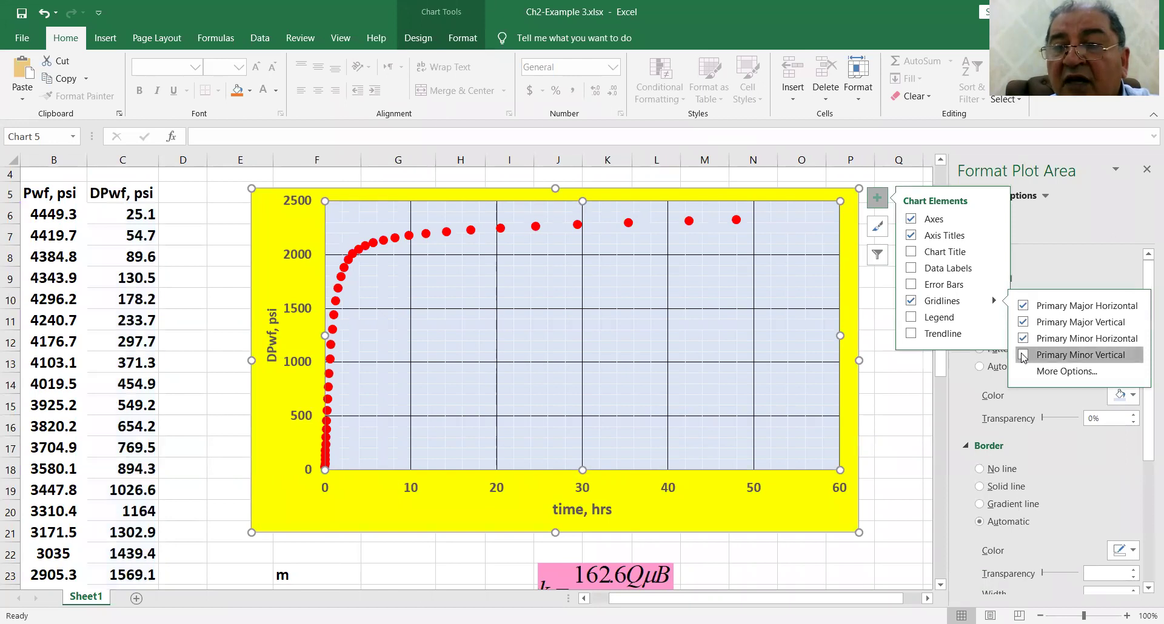
click(1023, 356)
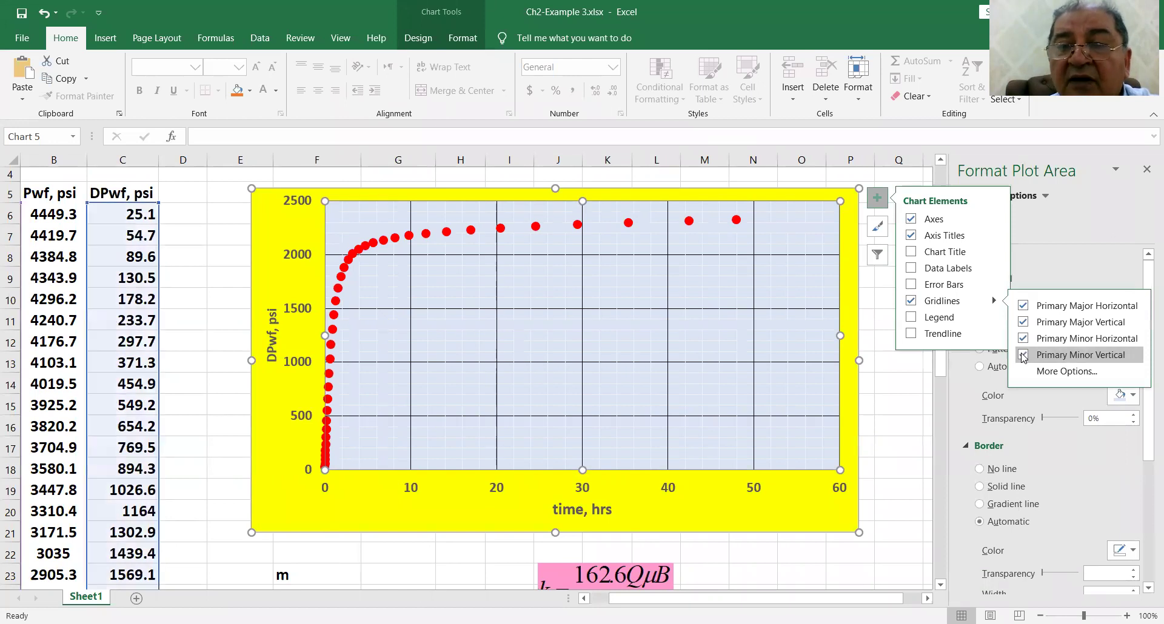
Step: Color the chart's vertical minor gridlines light blue from the standard colors
right_click(780, 346)
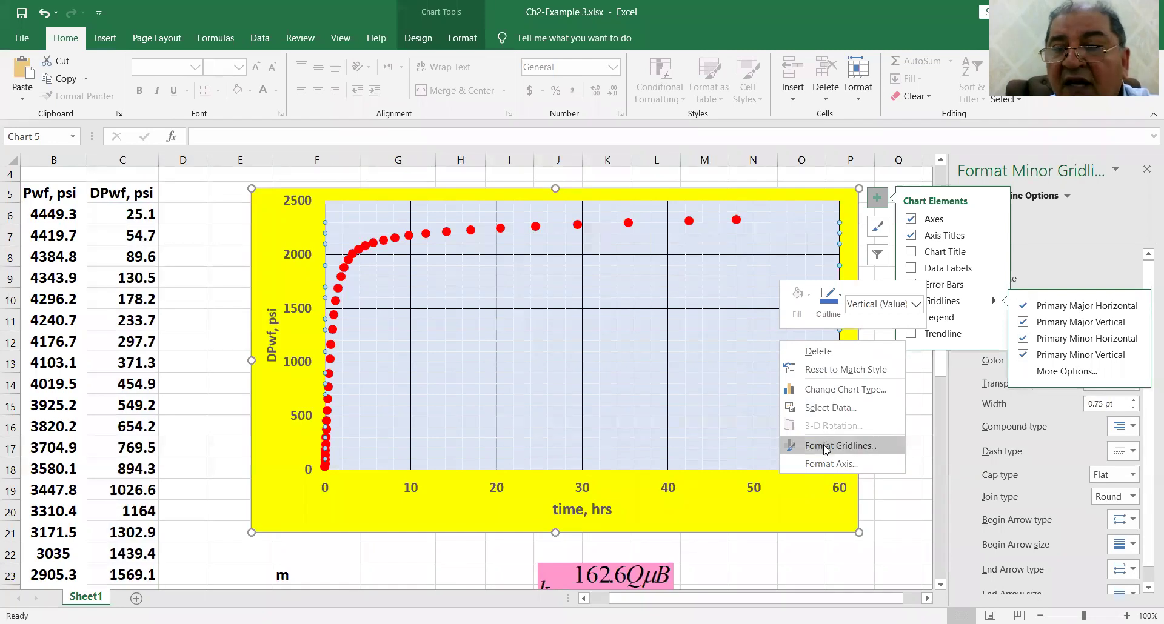
click(825, 448)
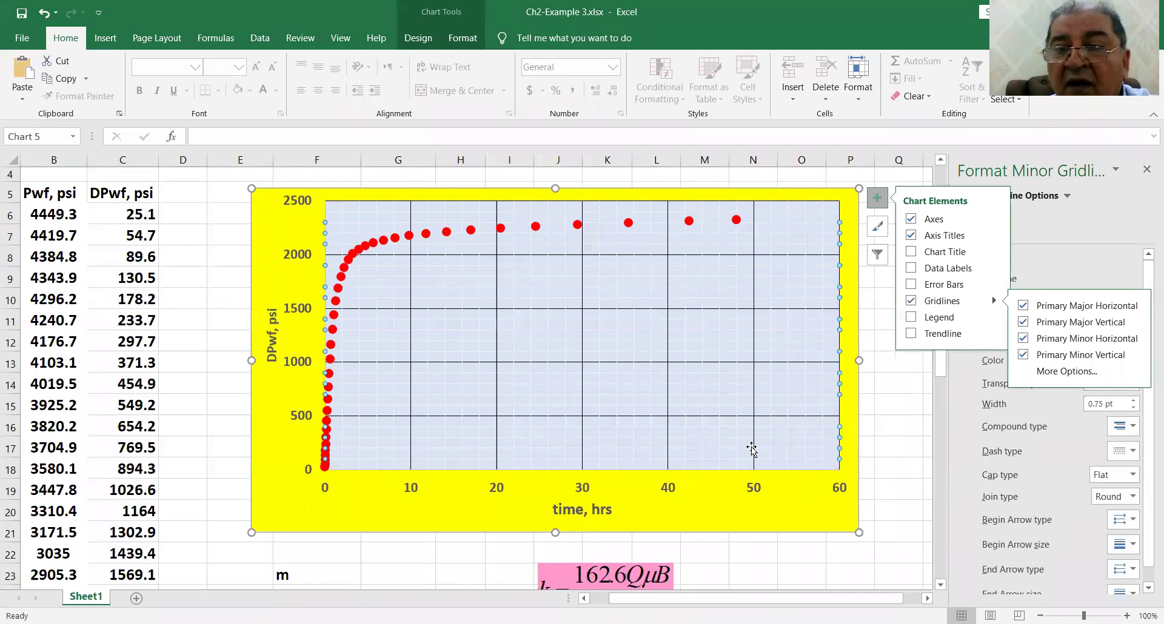
click(890, 421)
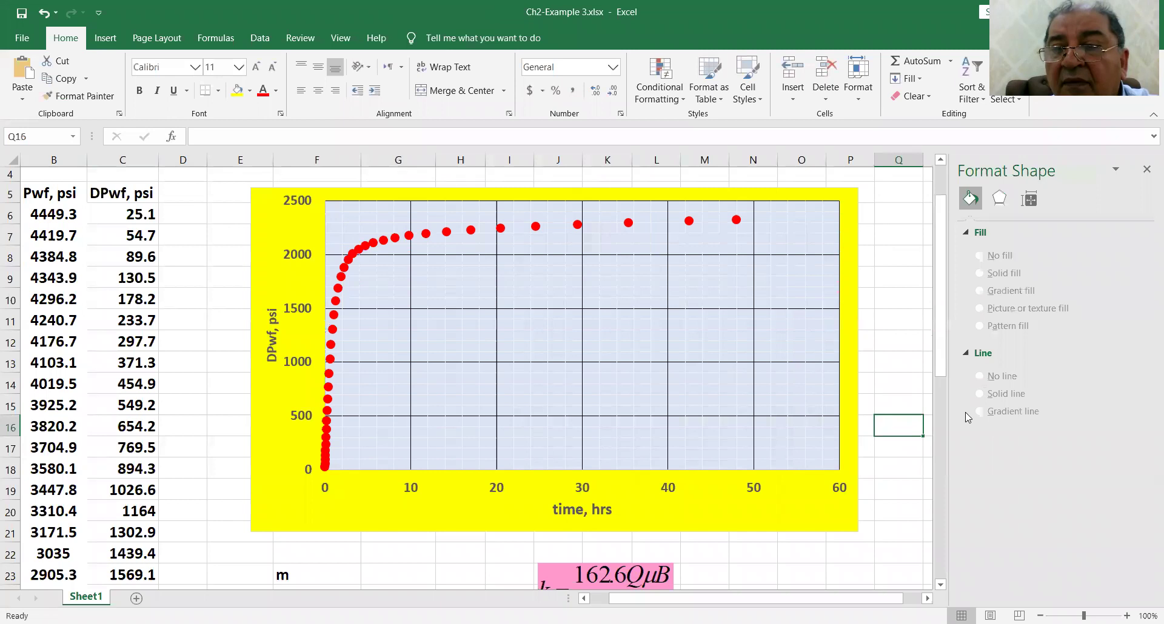
click(774, 410)
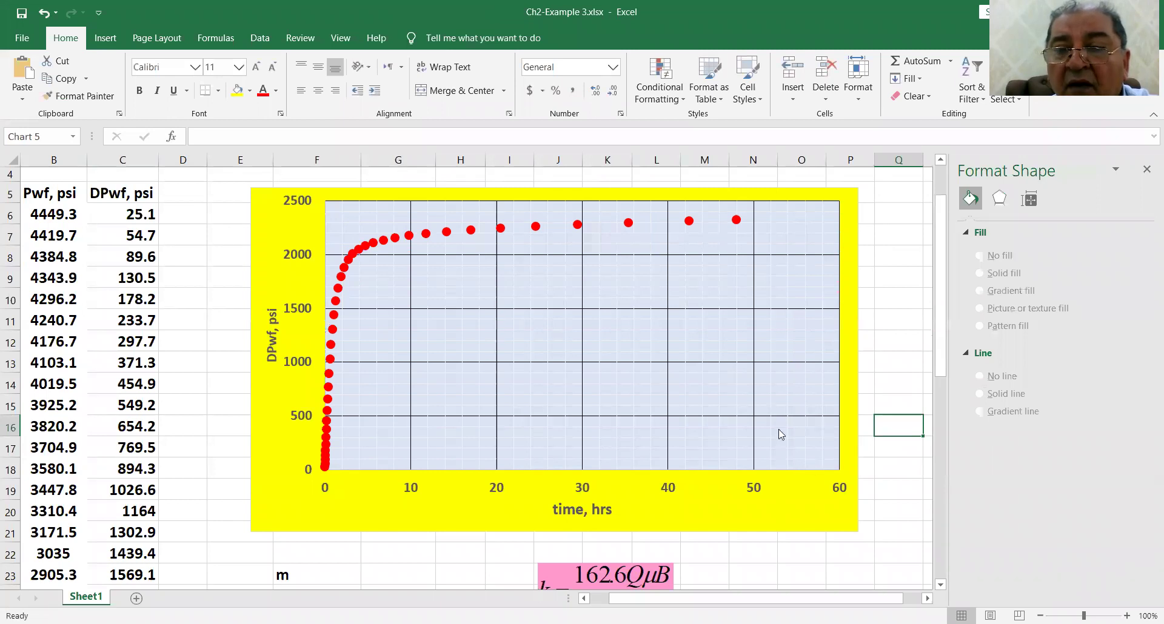
click(1124, 361)
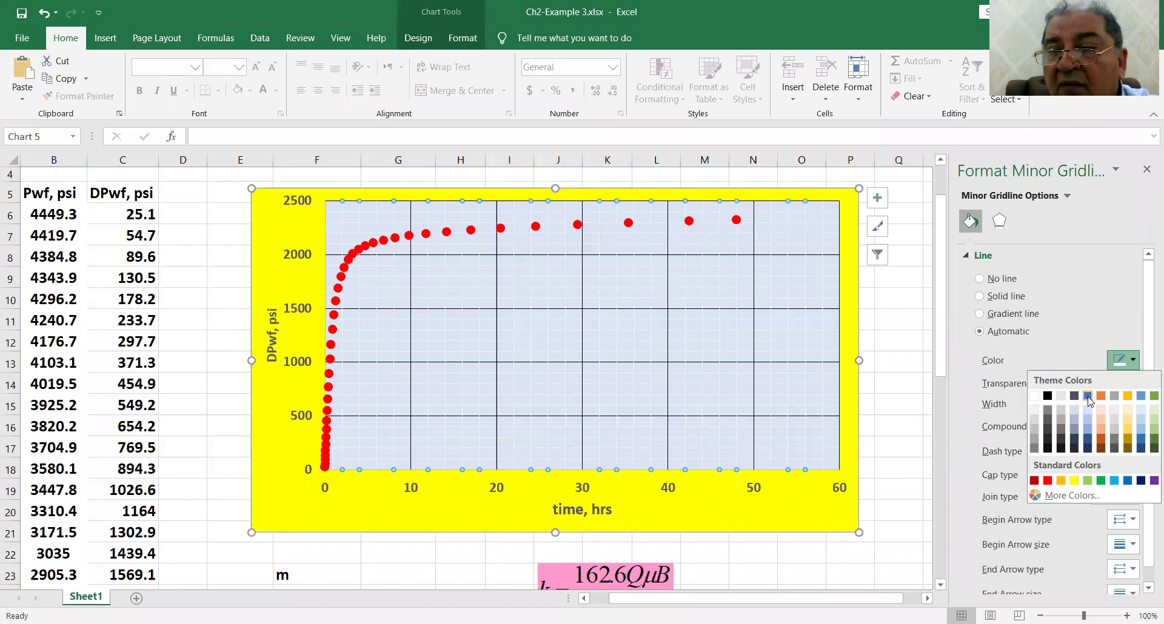
click(1114, 481)
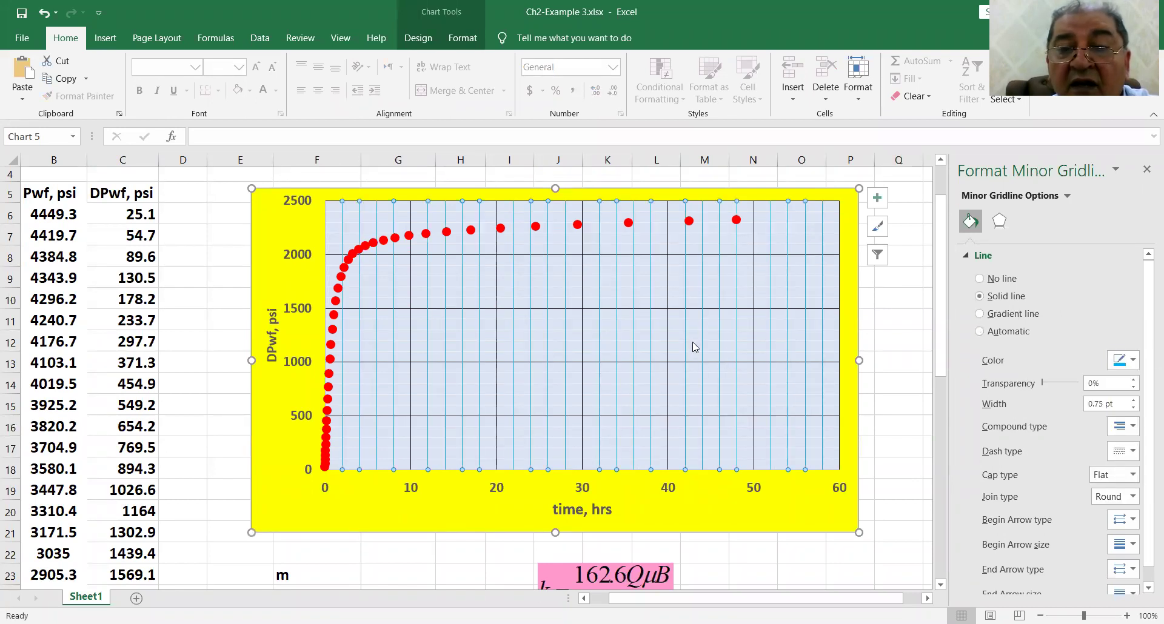
Step: Color the chart's horizontal minor gridlines the same standard light blue and deselect the chart
right_click(694, 347)
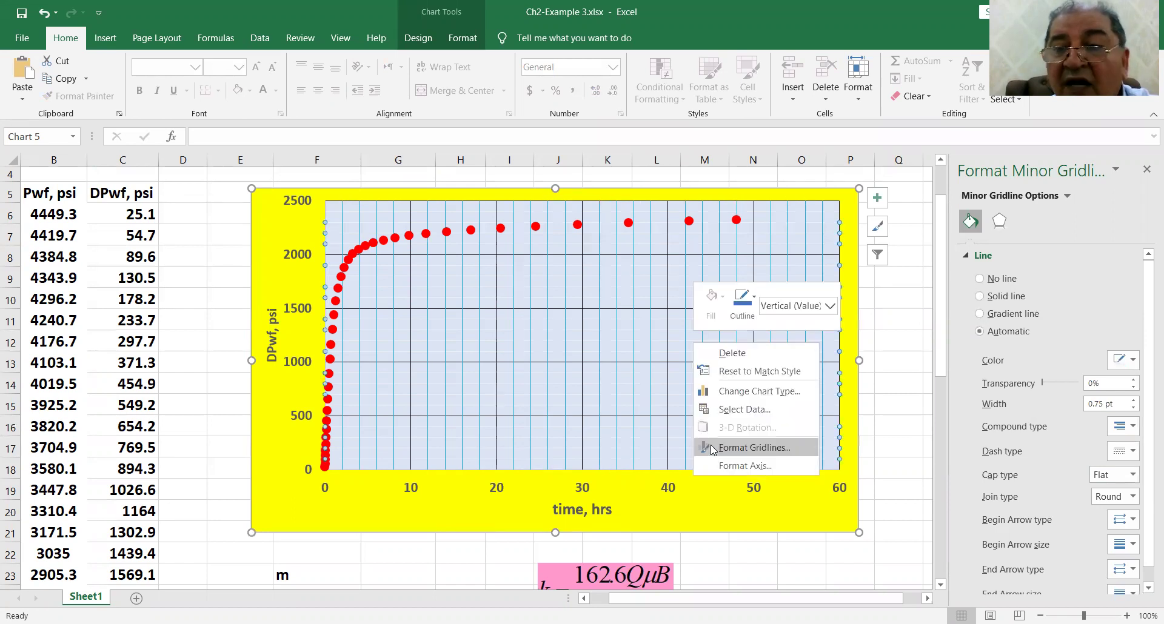
click(1087, 368)
click(1128, 359)
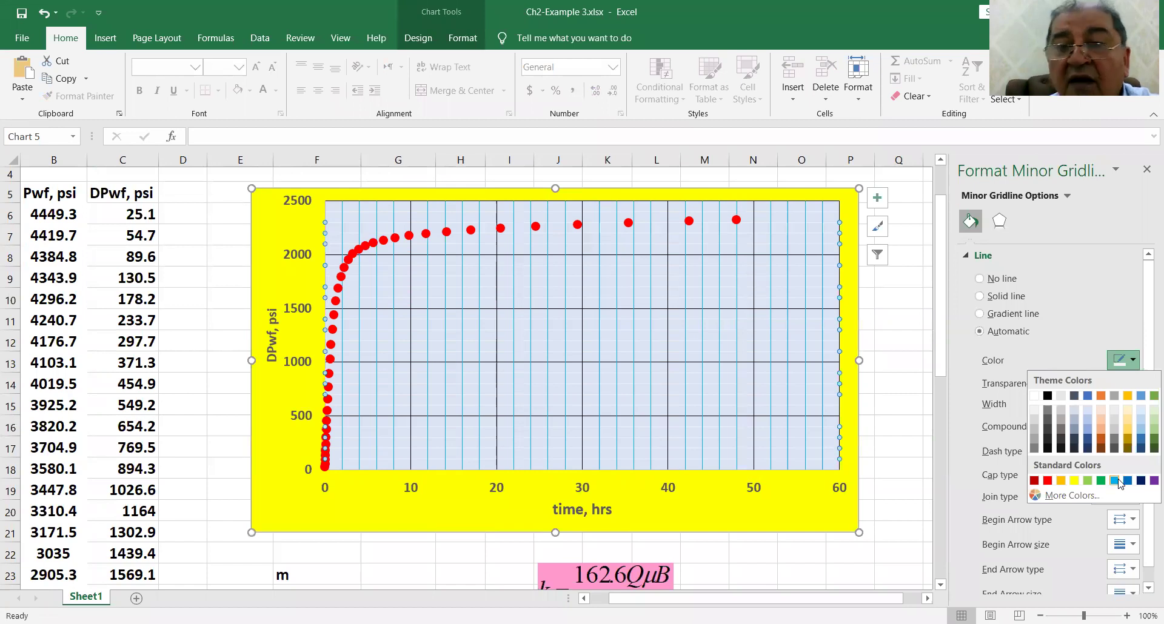
click(1115, 481)
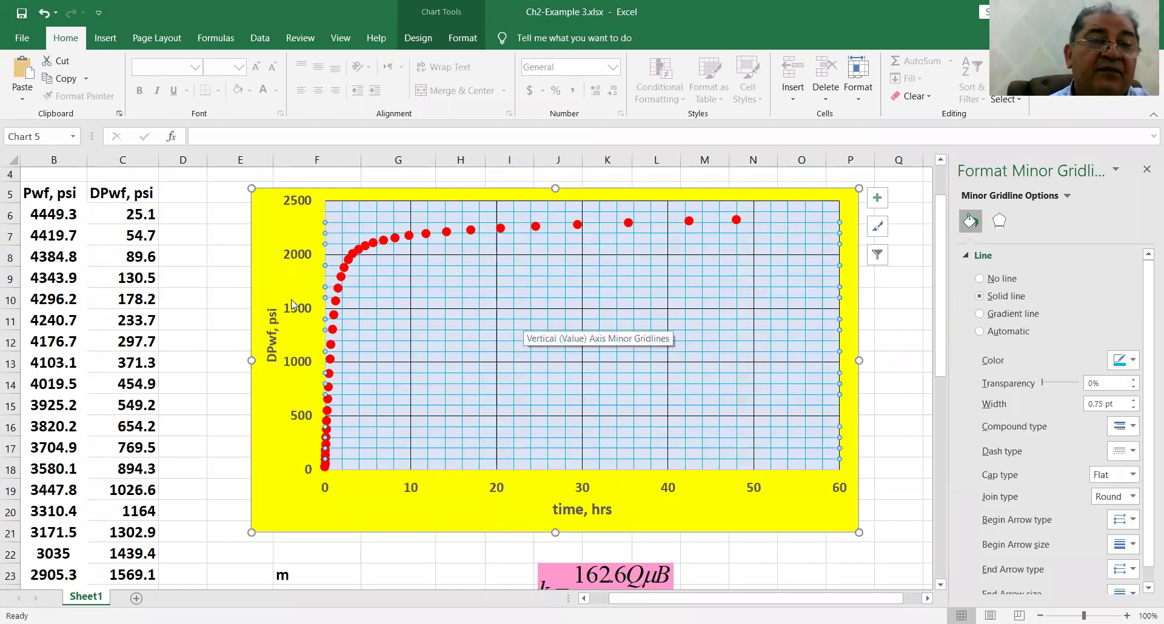
click(210, 255)
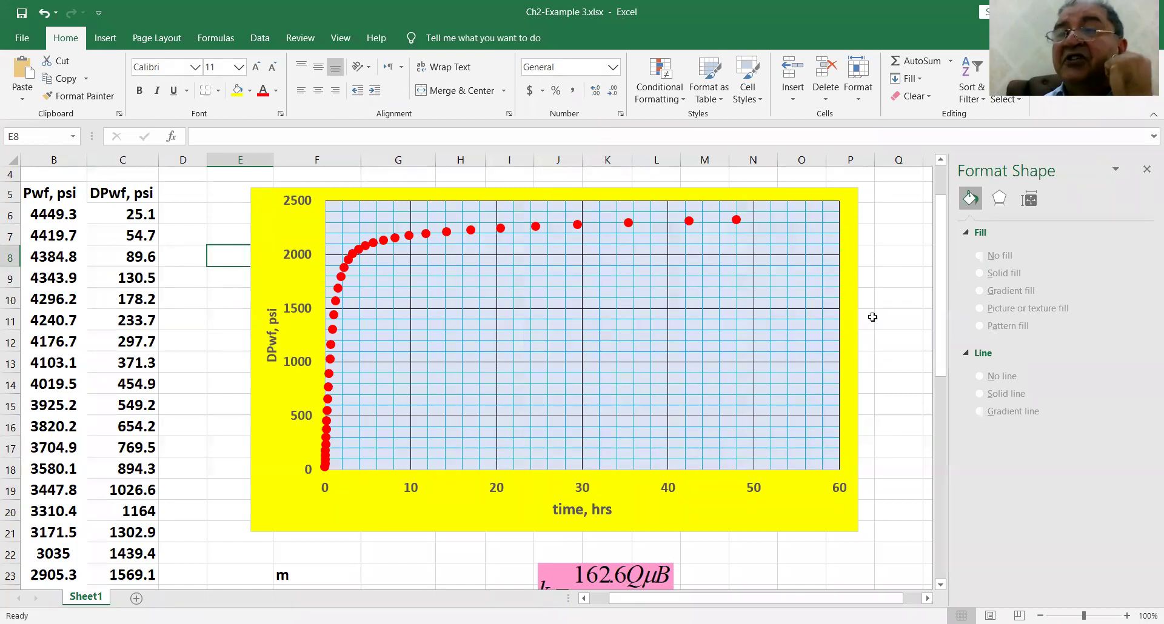
Step: Switch the chart's horizontal time axis to a base 10 logarithmic scale
click(582, 492)
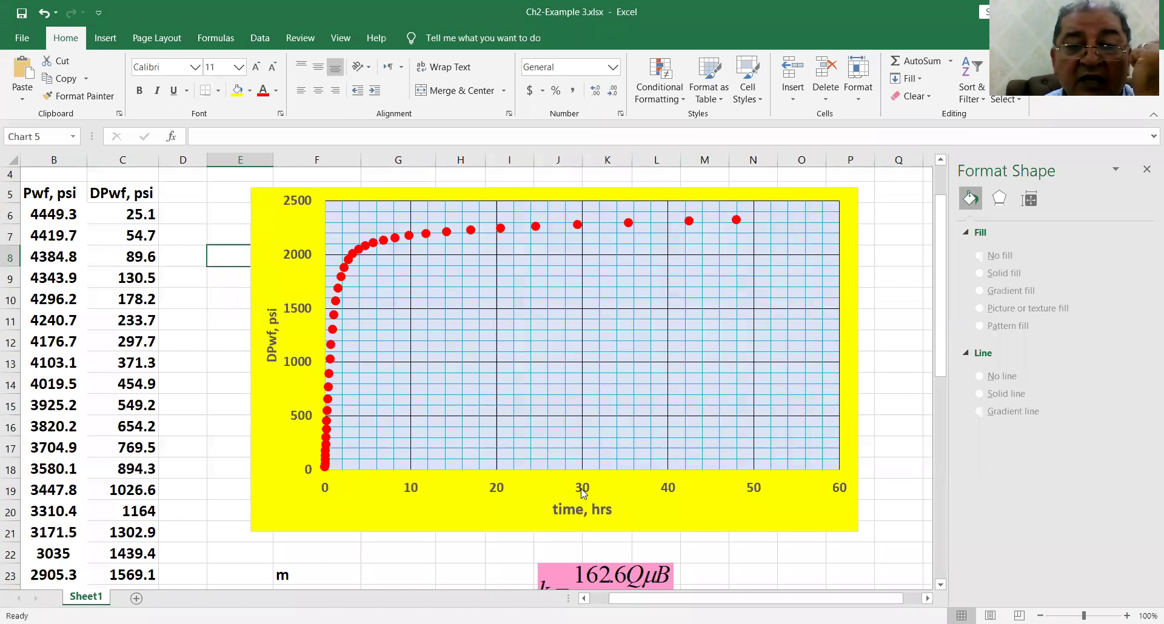
right_click(582, 492)
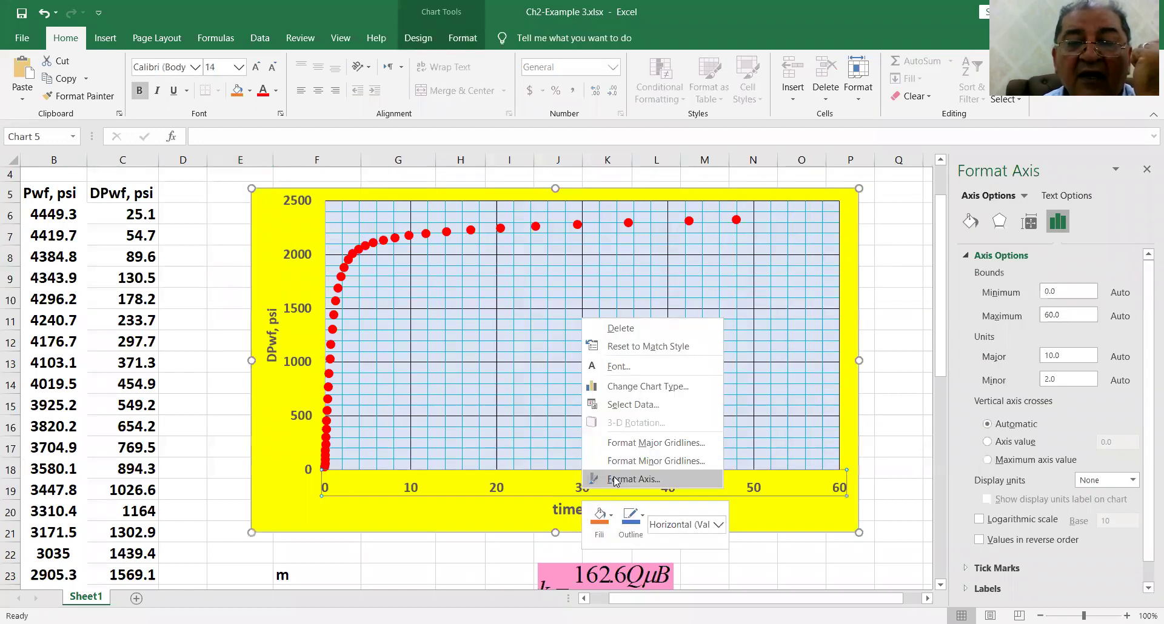
click(685, 476)
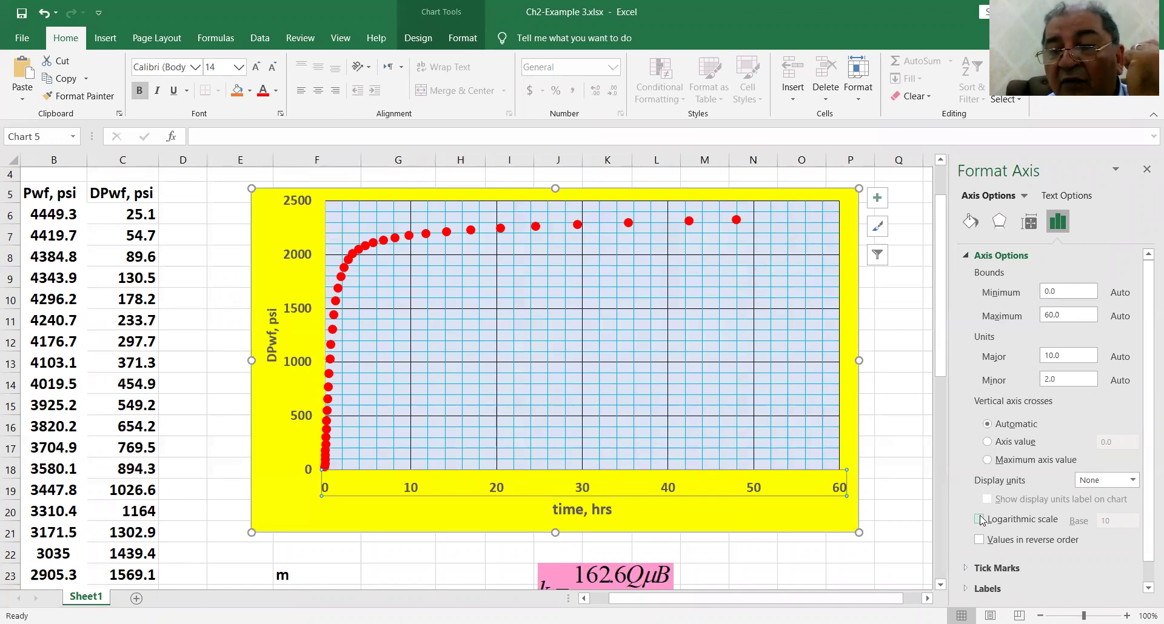
click(980, 520)
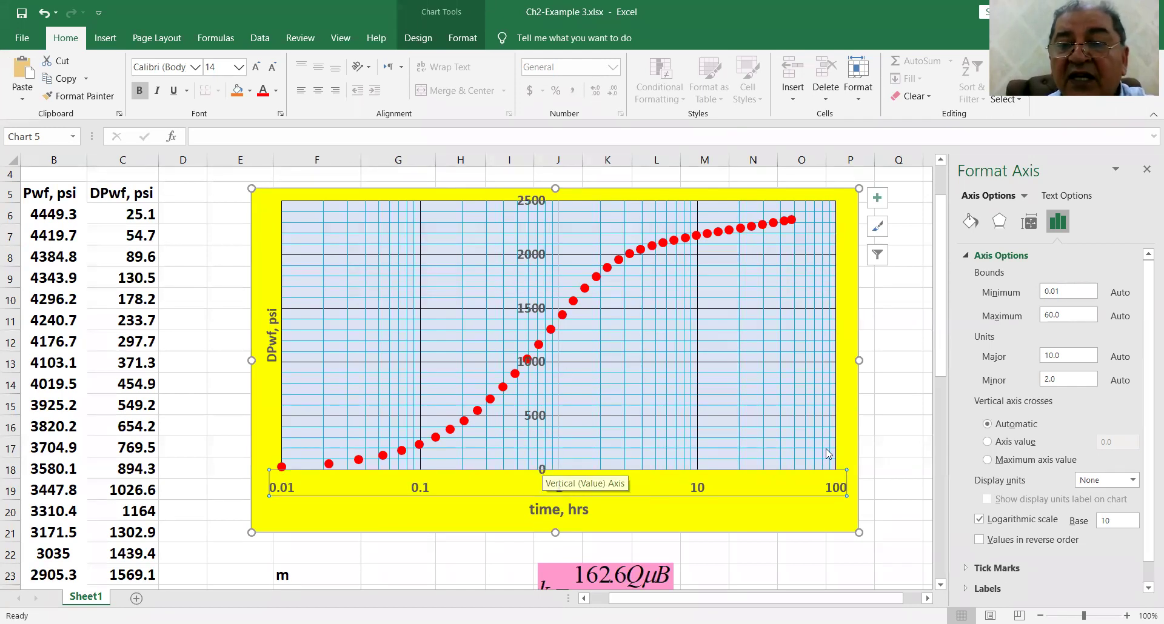
Step: Make the vertical axis cross the time axis at the axis value 0.01
click(988, 442)
click(1119, 442)
key(BackSpace)
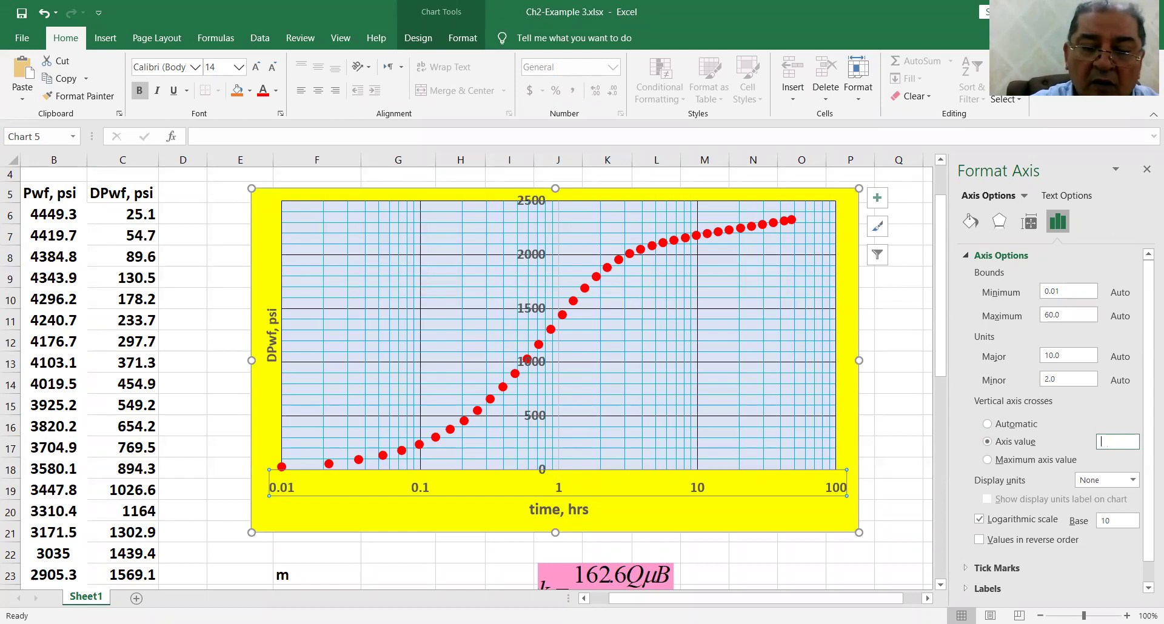
text(01)
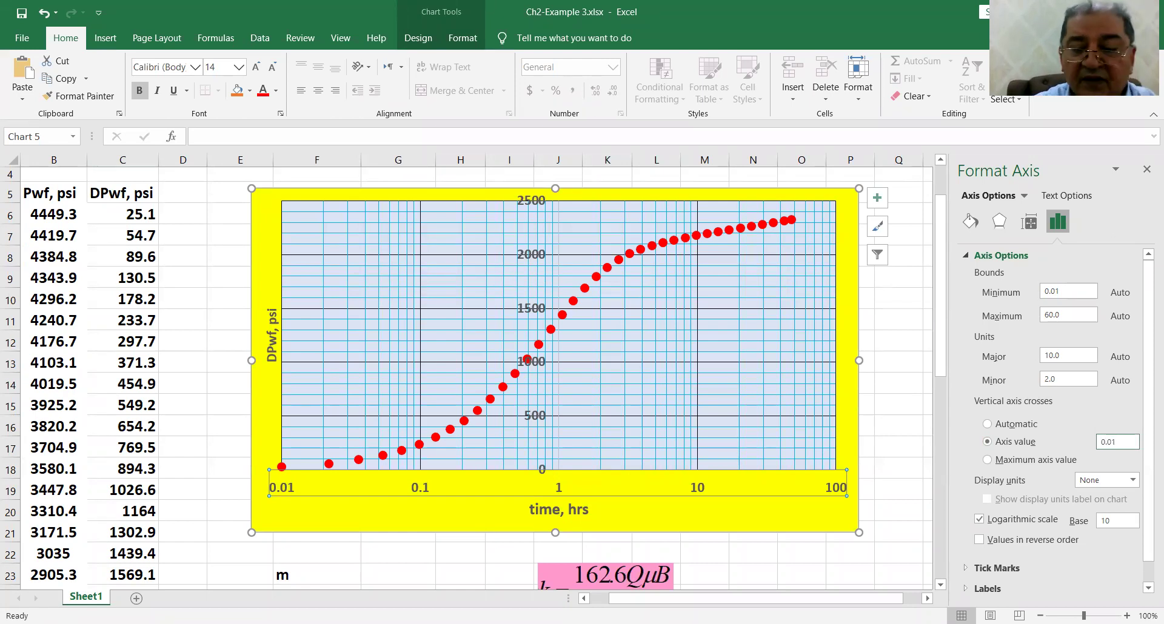
key(Return)
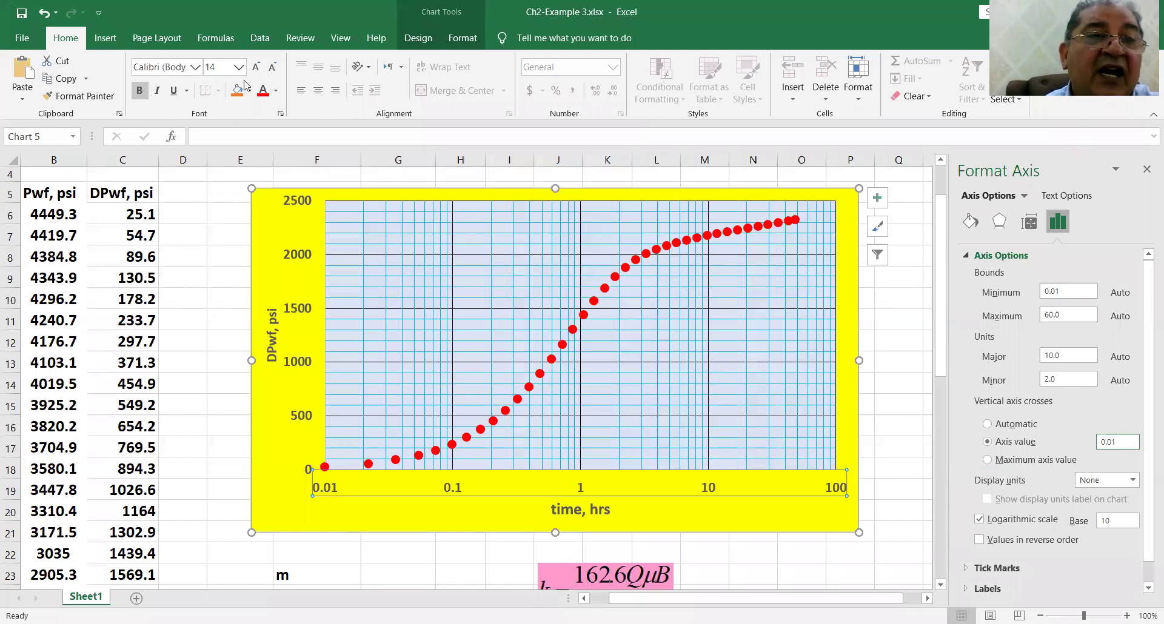
Step: Draw a rising straight line in the chart below the late-time data points and set its width to 3 pt
click(104, 40)
click(225, 78)
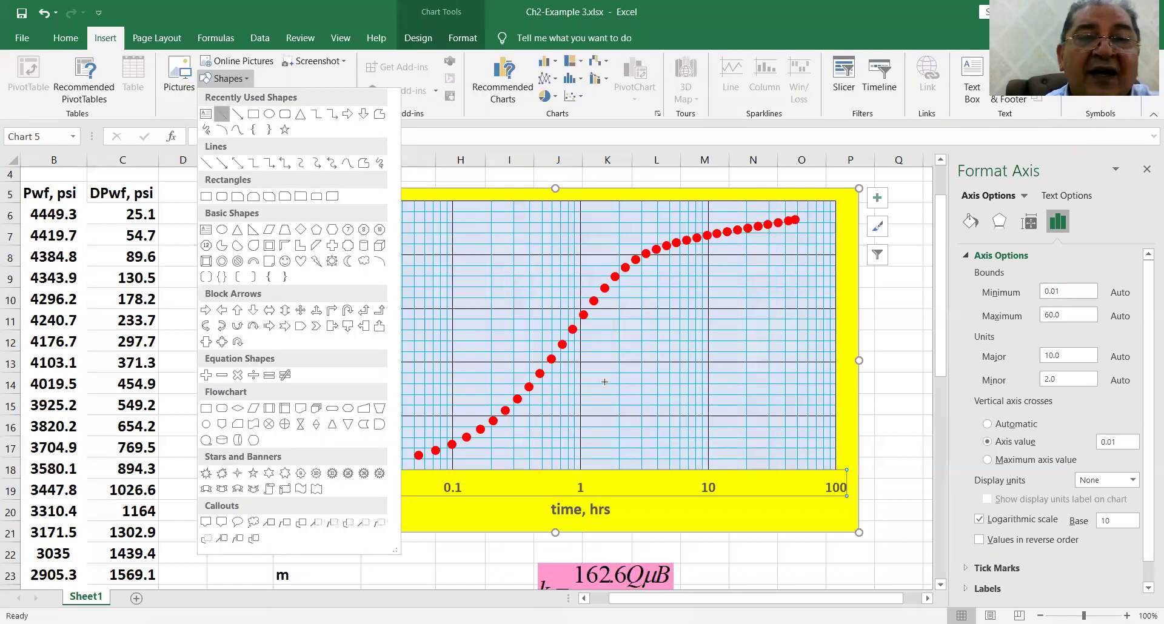
click(222, 116)
drag(782, 336, 825, 327)
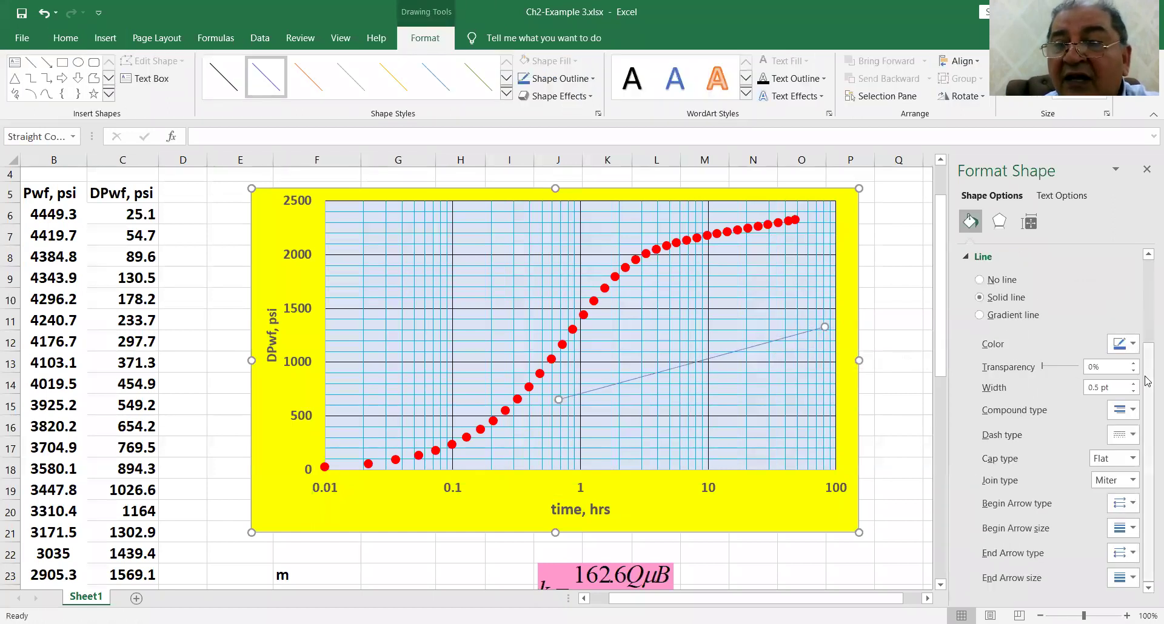
click(1133, 385)
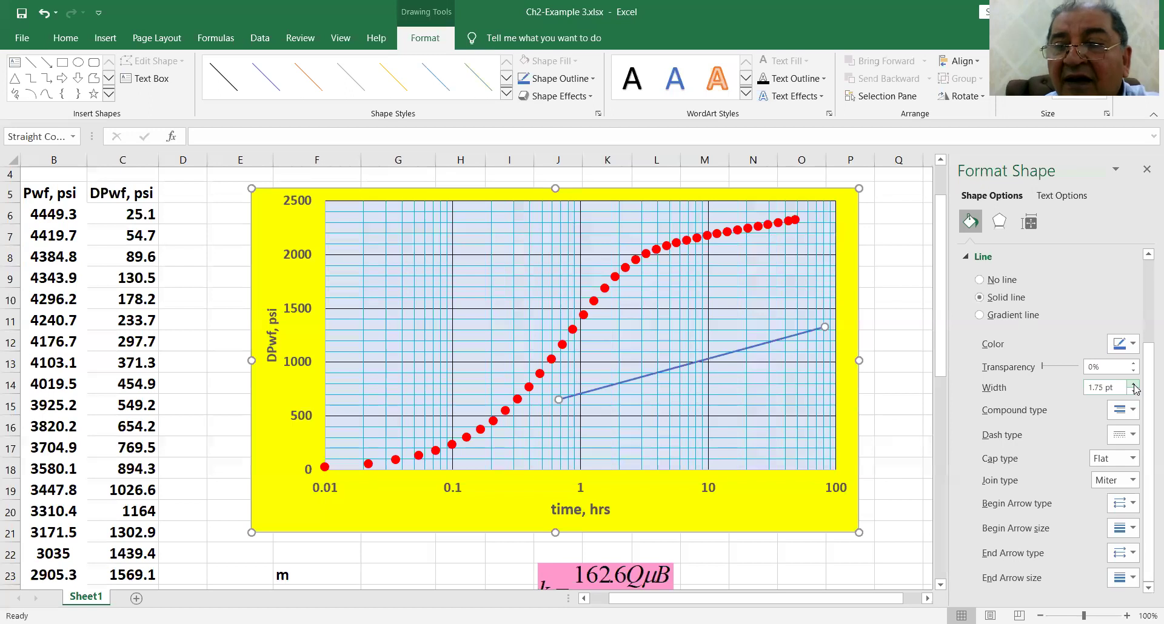
click(1133, 384)
click(1134, 384)
click(1133, 384)
click(1134, 384)
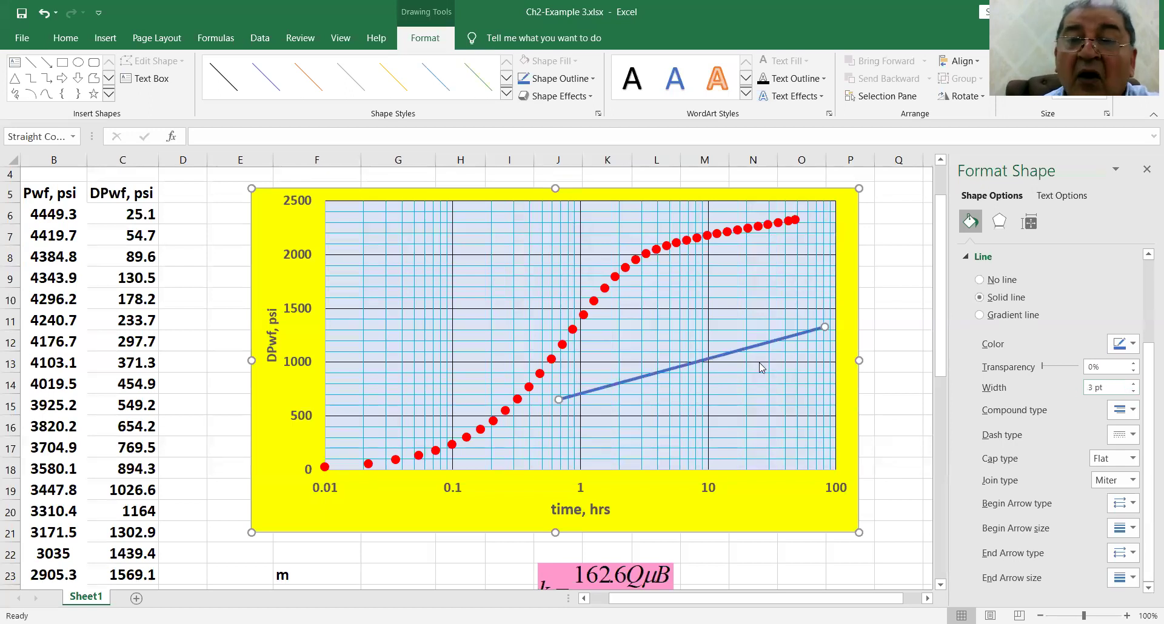
Step: Move the straight line onto the late-time data points and adjust both ends so it follows their trend and extends past 1 hr
drag(732, 355, 721, 241)
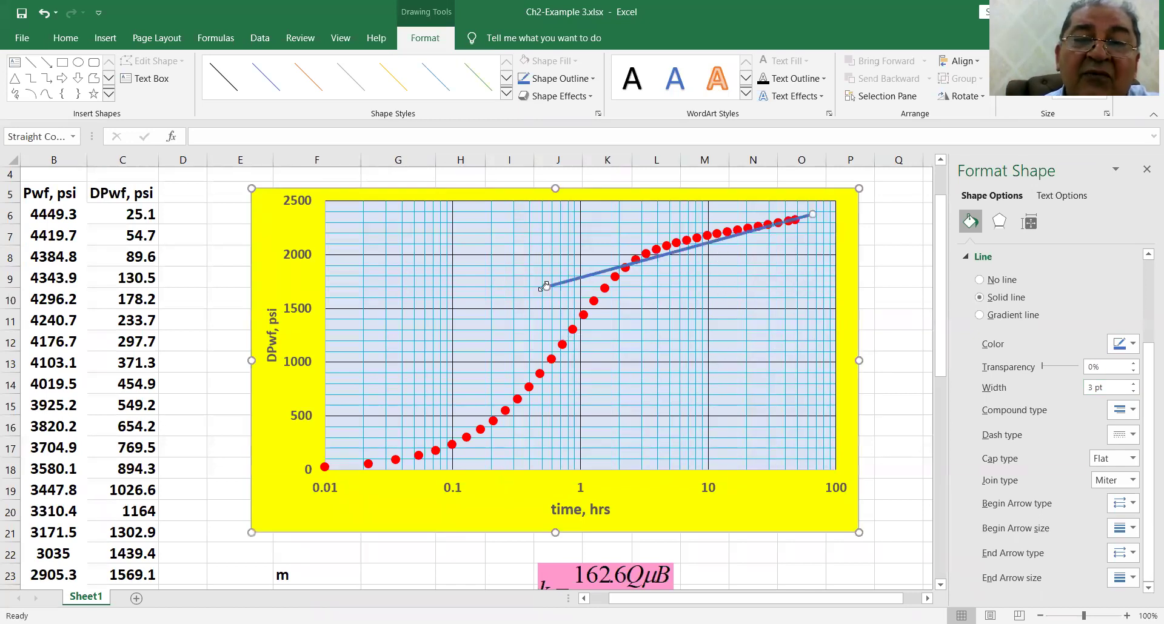
drag(546, 286, 537, 271)
drag(813, 214, 820, 215)
mouse_move(537, 270)
mouse_down()
mouse_move(525, 263)
mouse_move(522, 273)
mouse_up()
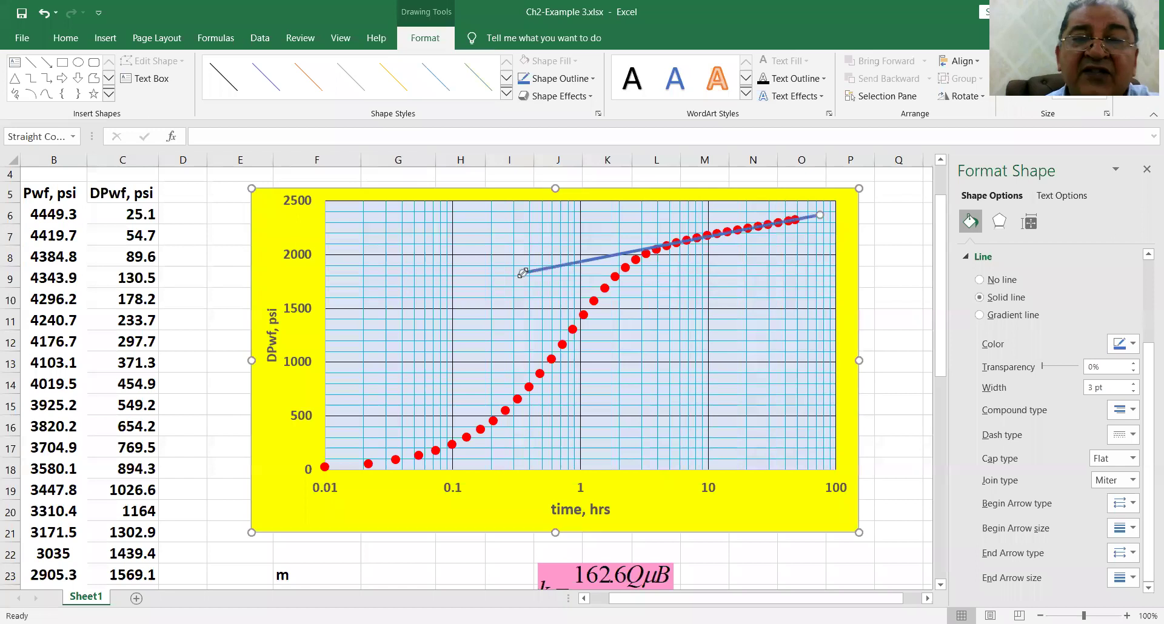